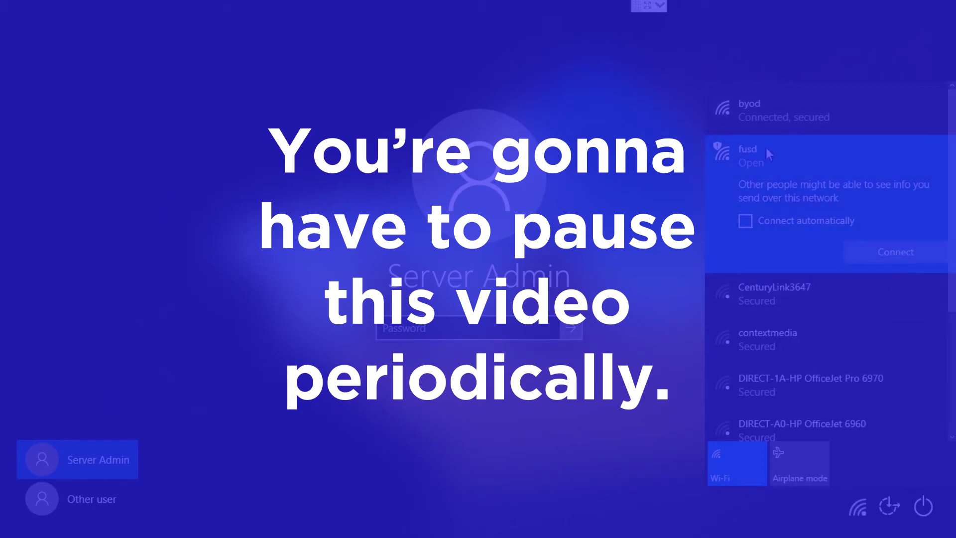
- Look at the open fusd network, stay on the connected byod Wi-Fi, then close the network list
click(765, 187)
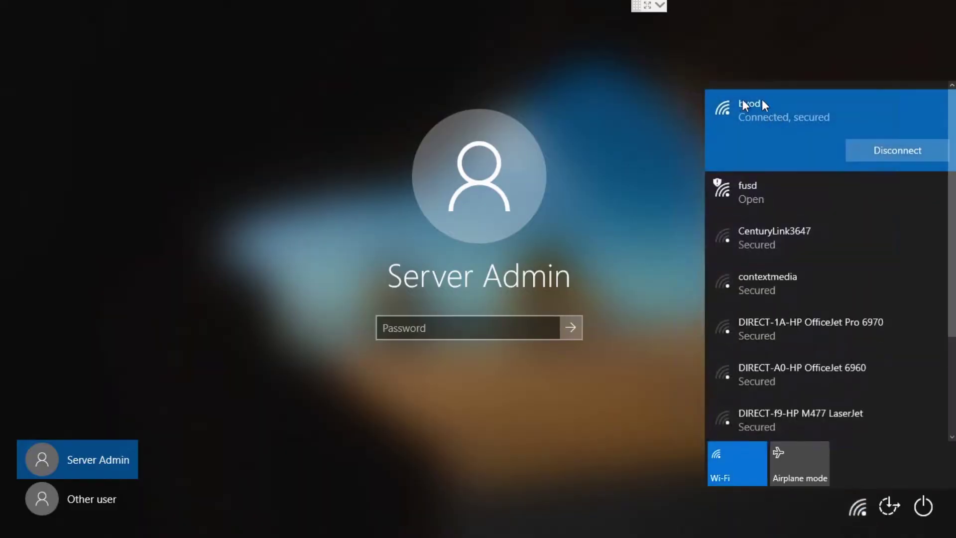
click(766, 187)
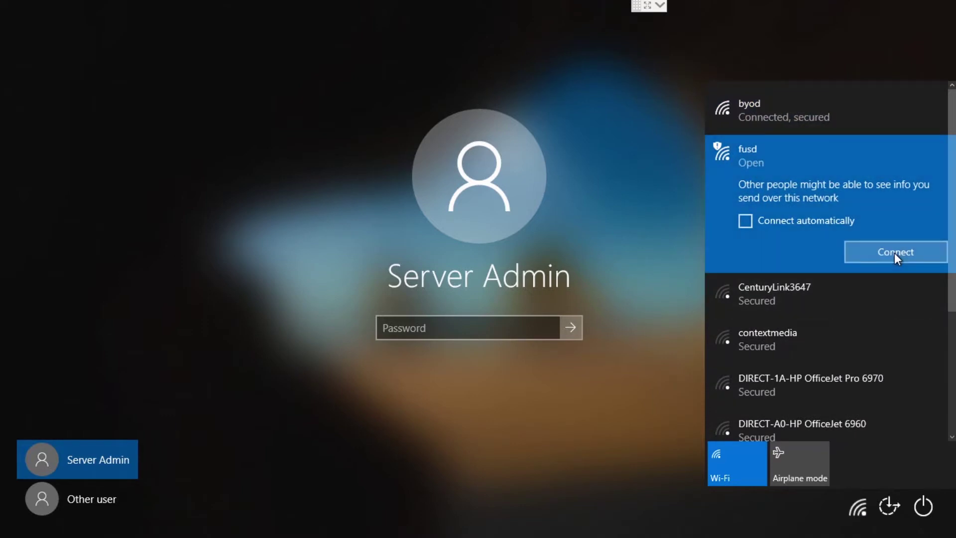
click(721, 113)
click(640, 122)
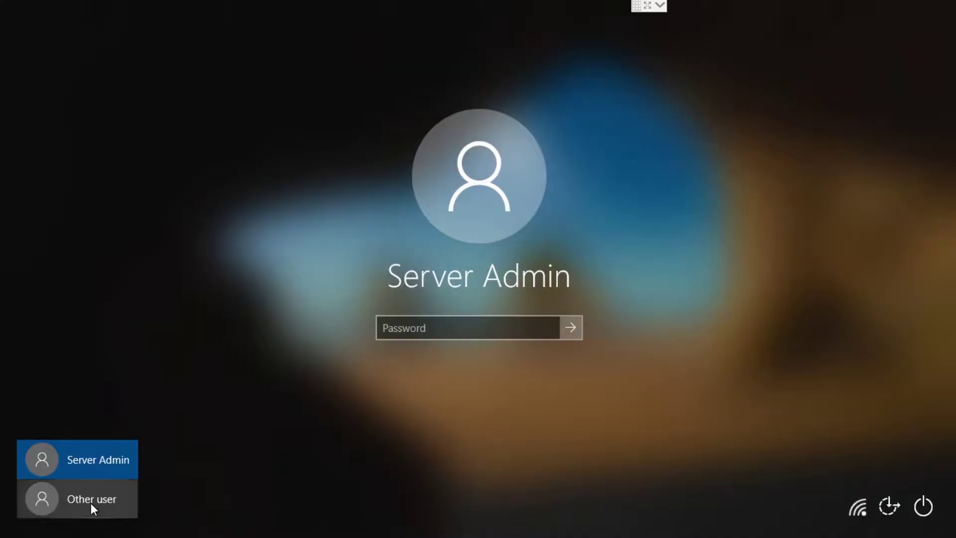
- Sign in as Other user with the FUSD domain user name and password
click(90, 502)
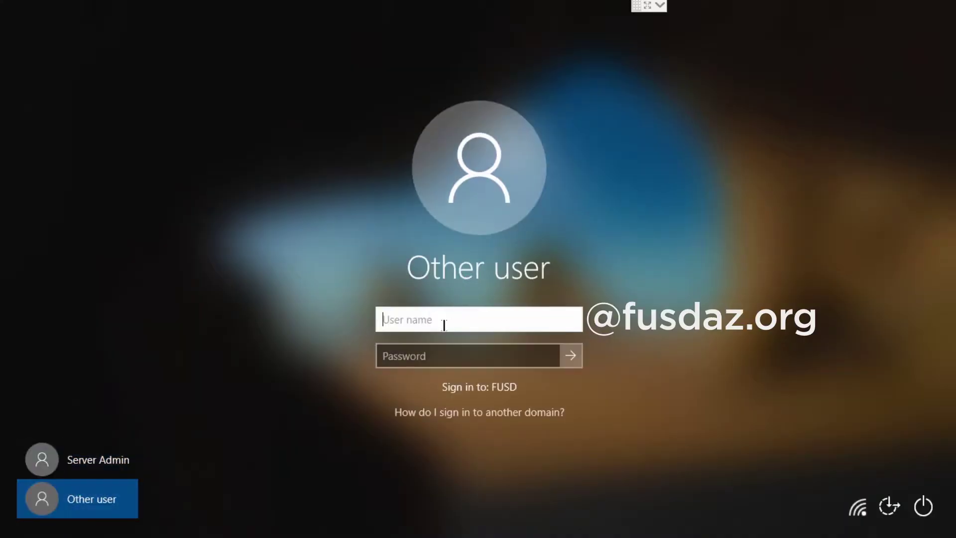
text(tdg)
key(Tab)
text(•••••••)
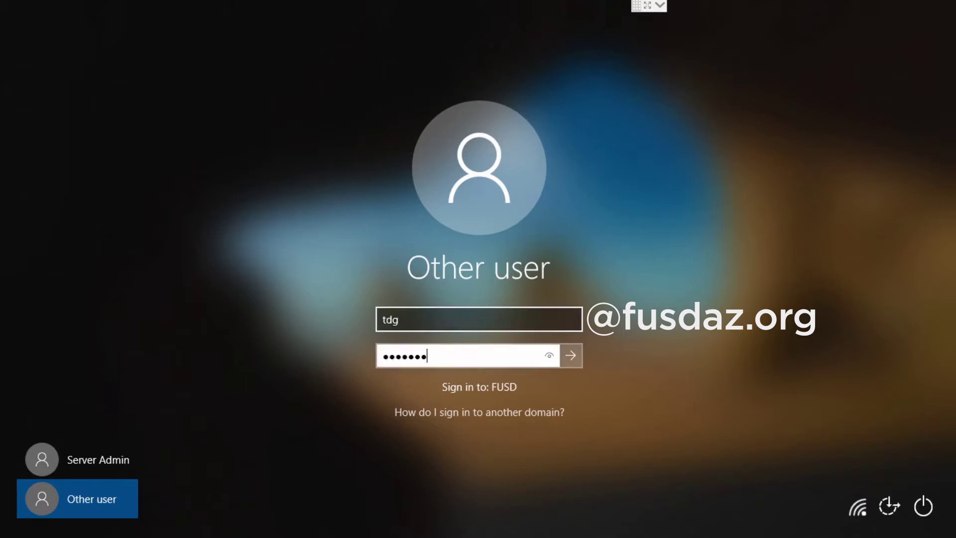
key(Return)
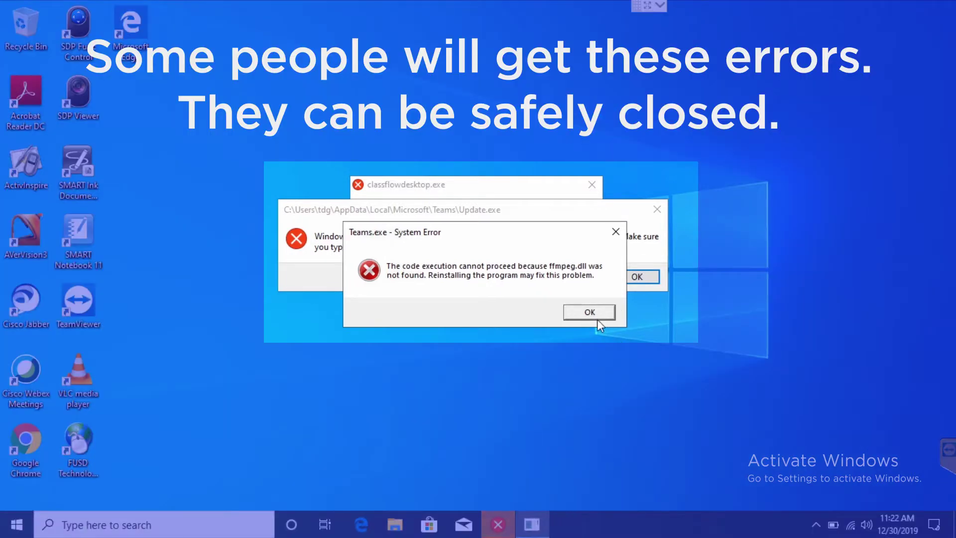
- Dismiss the three Teams.exe error messages and the Update.exe error message
click(597, 318)
click(598, 311)
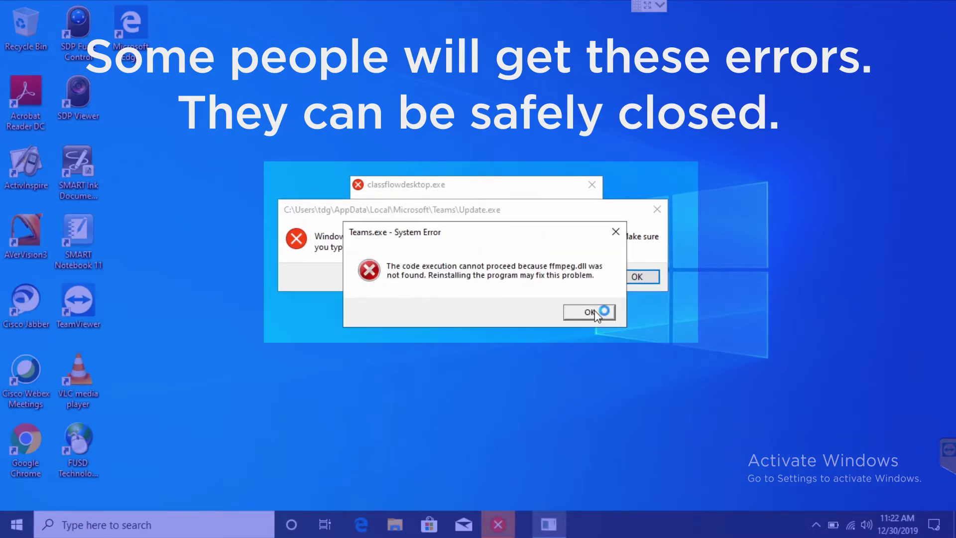
click(595, 310)
click(625, 277)
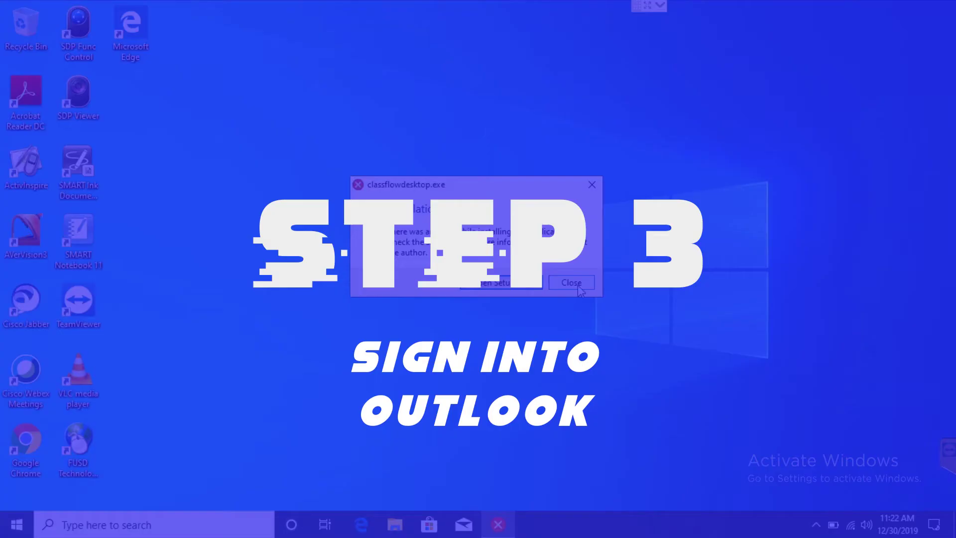
- Close the install error, launch Outlook, and finish setup without Outlook Mobile on the phone
click(577, 285)
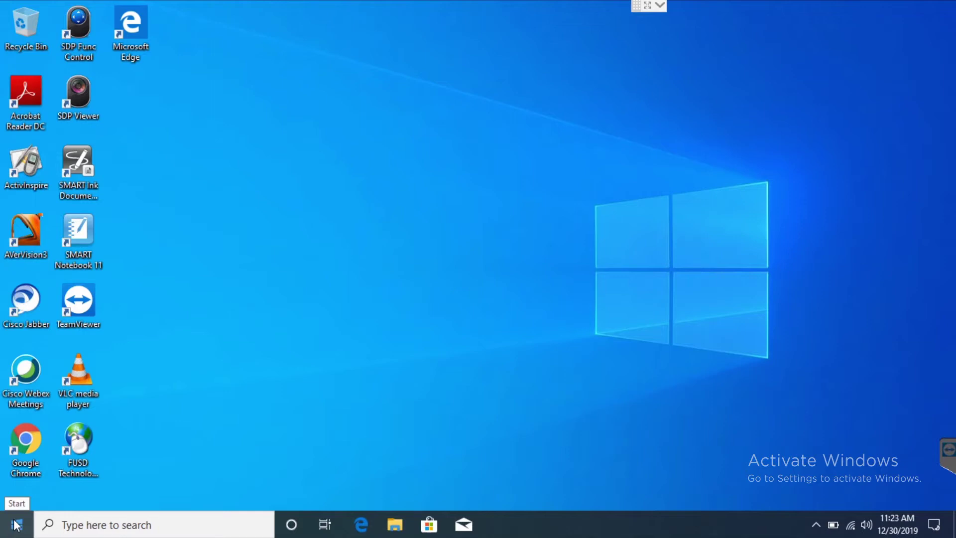
click(17, 524)
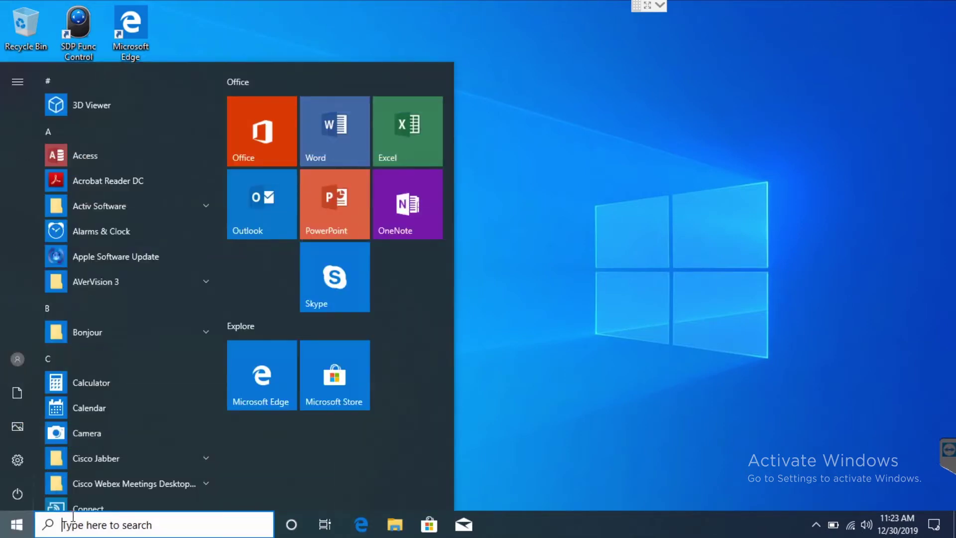
text(out)
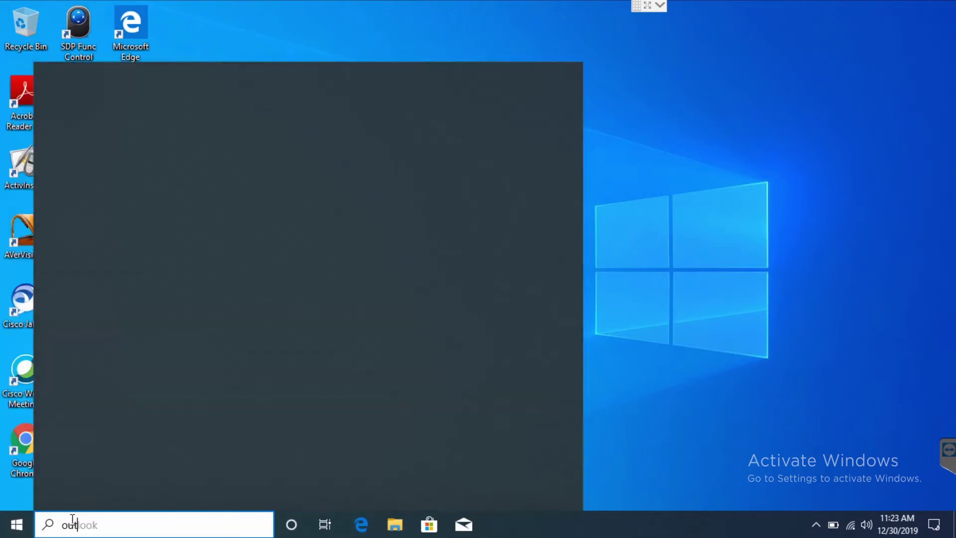
text(look)
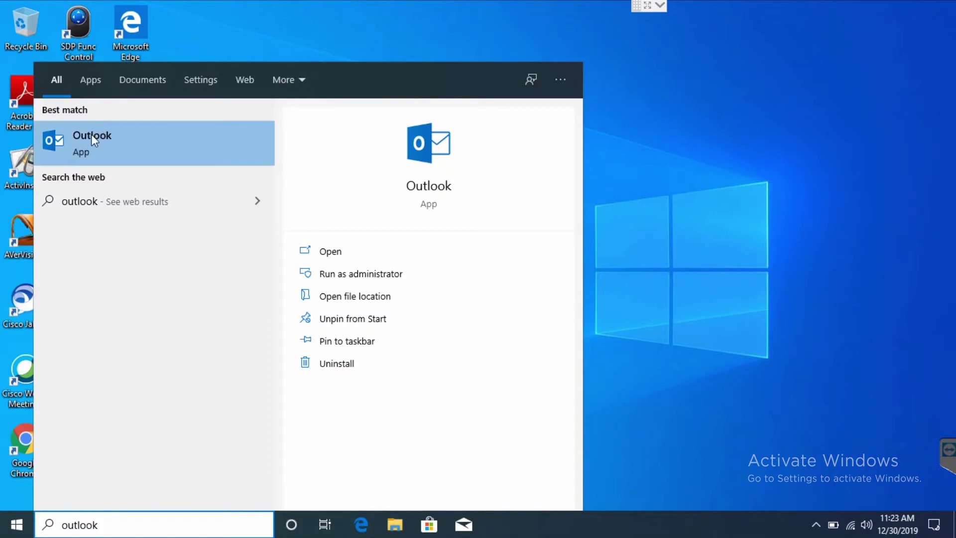
click(91, 133)
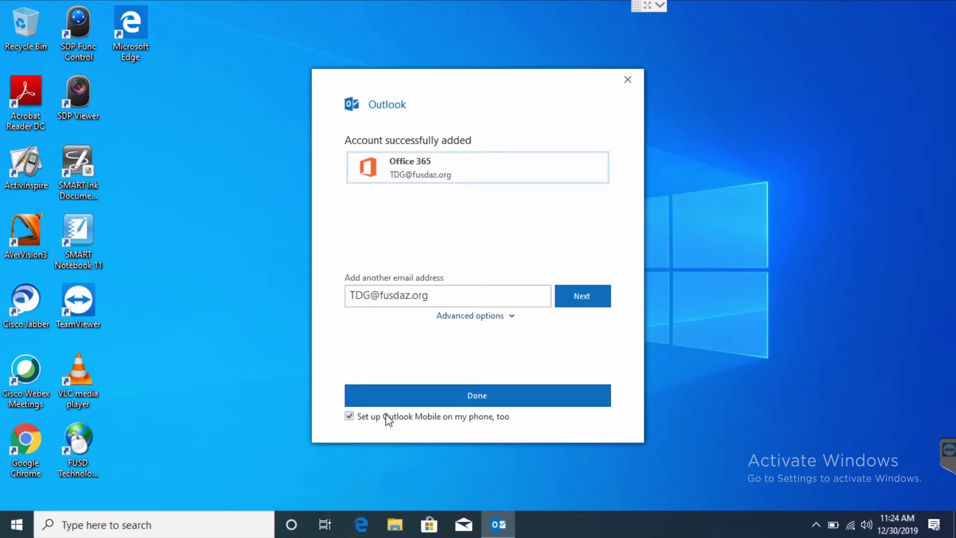
click(367, 420)
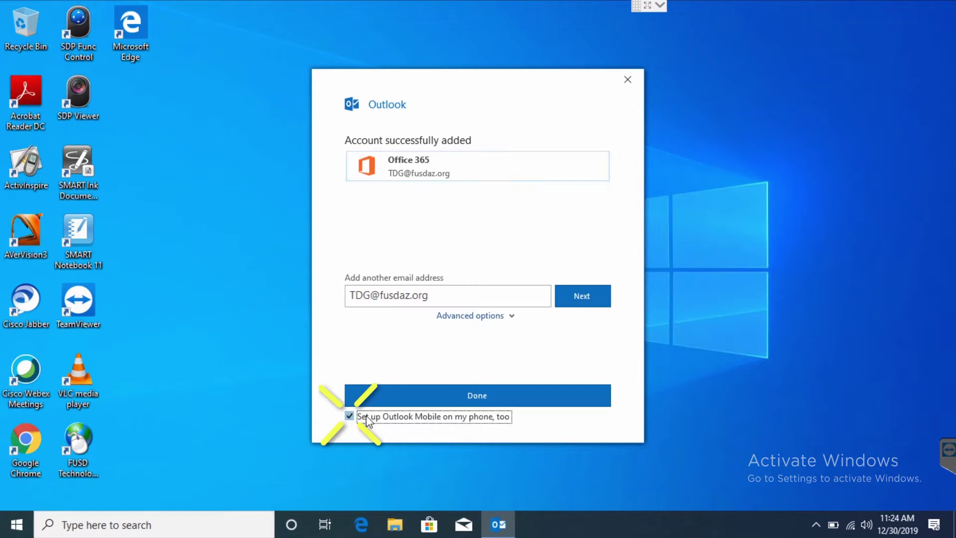
click(403, 398)
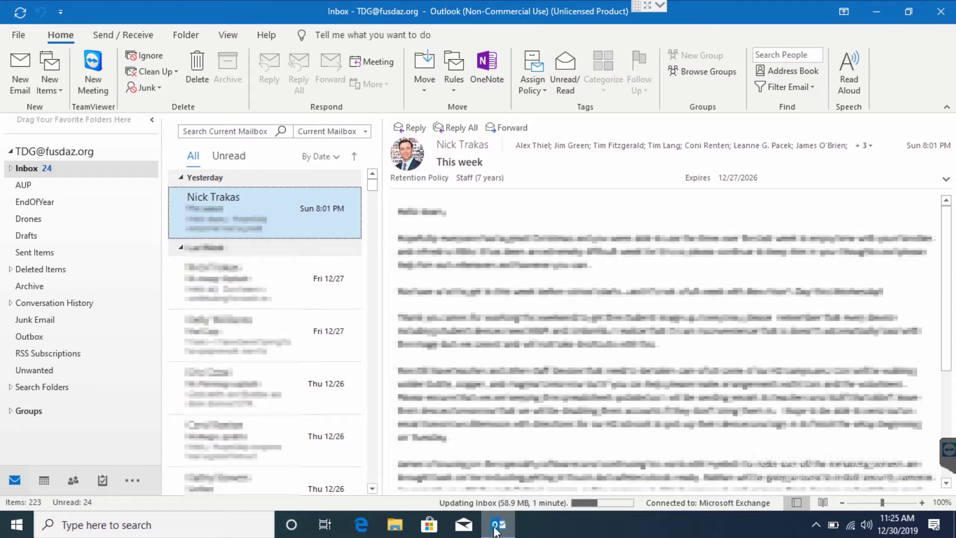
- Pin Outlook to the taskbar and move it to the first slot
right_click(500, 527)
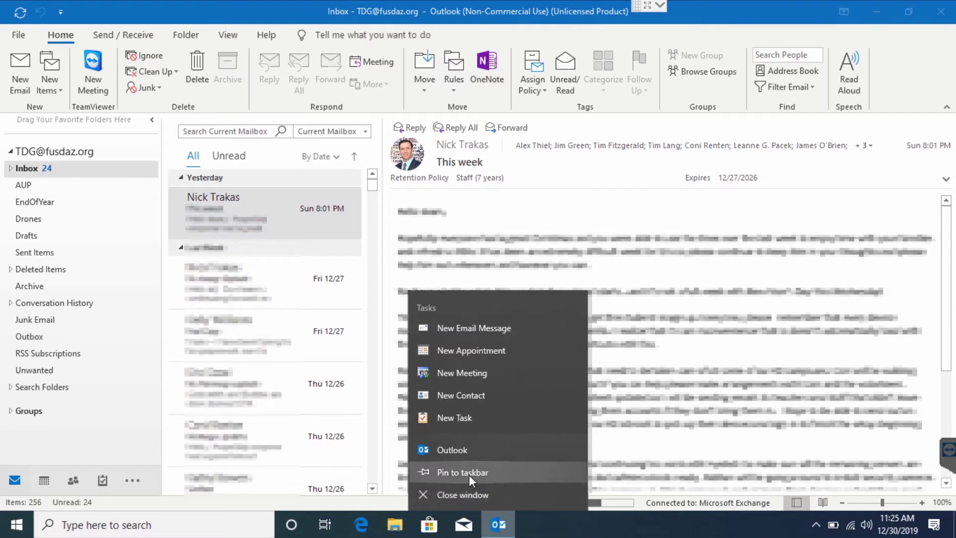
click(469, 474)
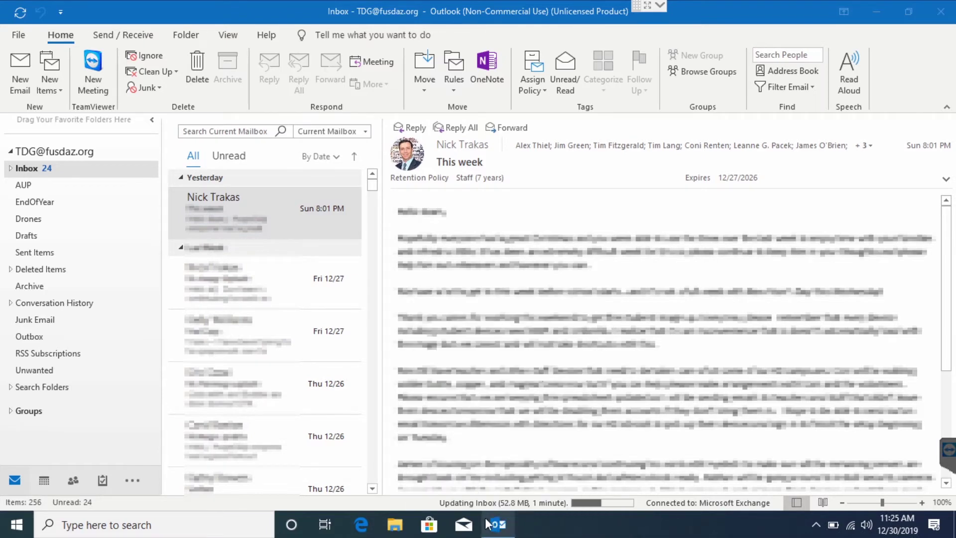
drag(496, 526, 361, 528)
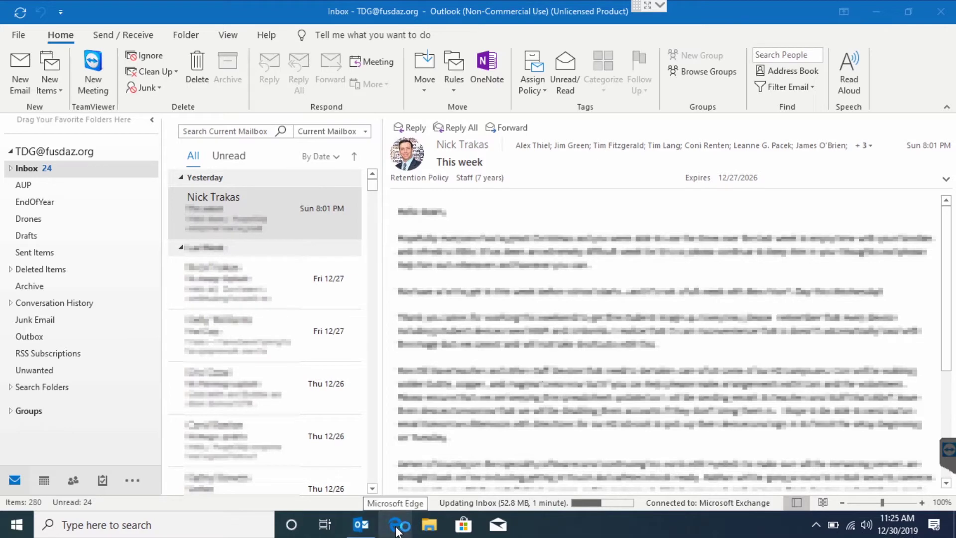
- Unpin Microsoft Edge from the taskbar and close Outlook
right_click(396, 527)
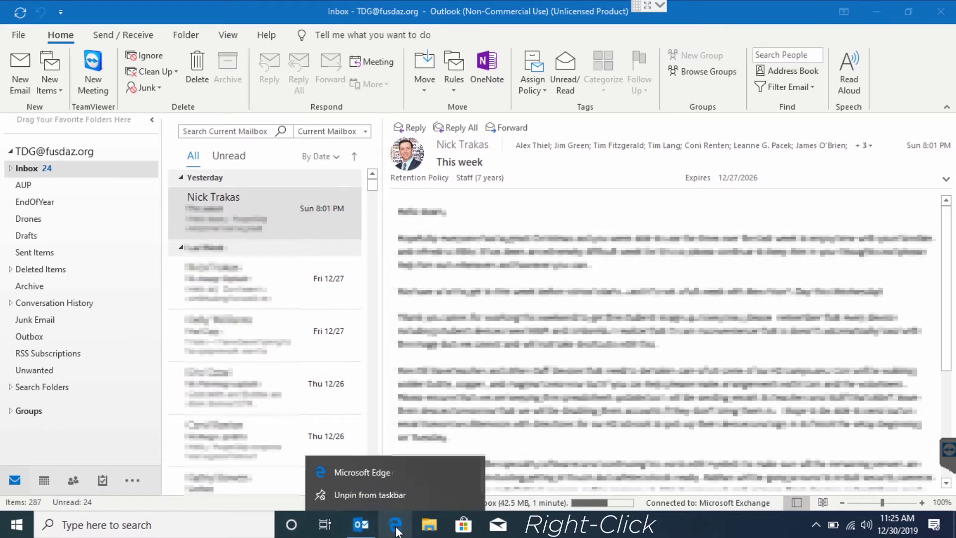
click(388, 495)
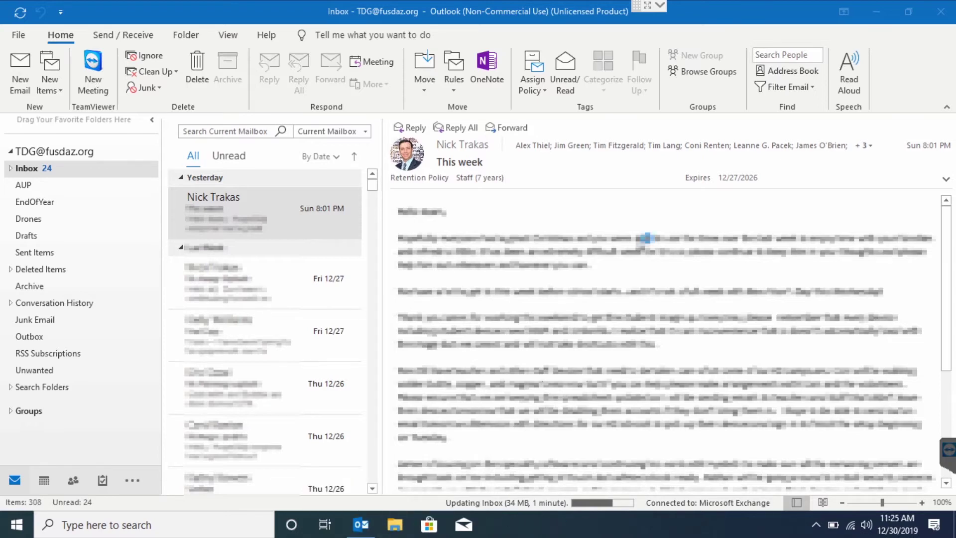
click(941, 13)
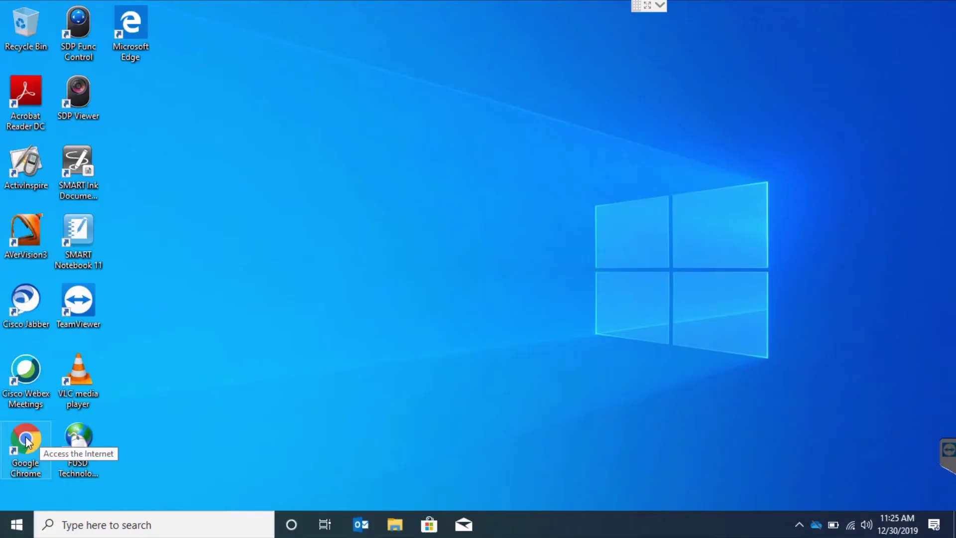
- Launch Chrome and sign in to sync with the school account's e-mail and password
double_click(26, 438)
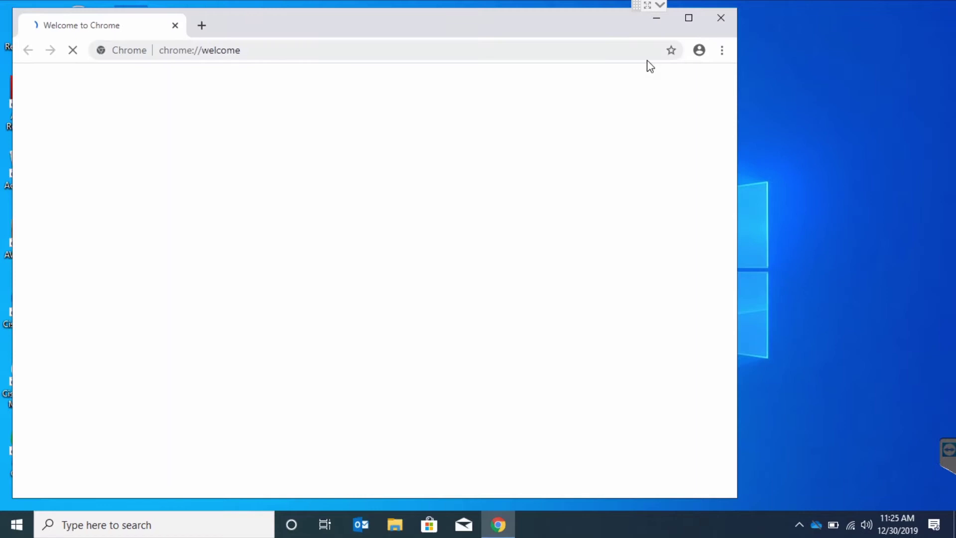
click(699, 50)
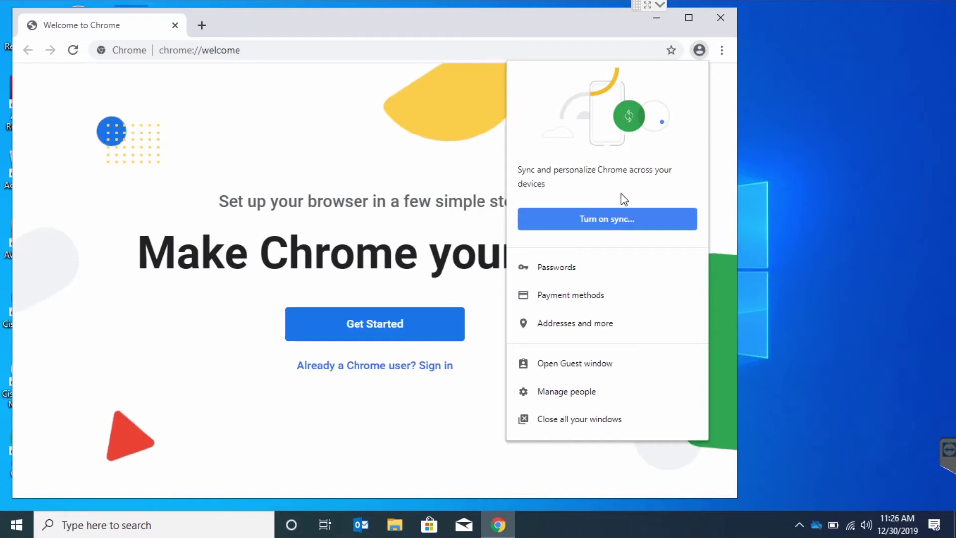
click(608, 218)
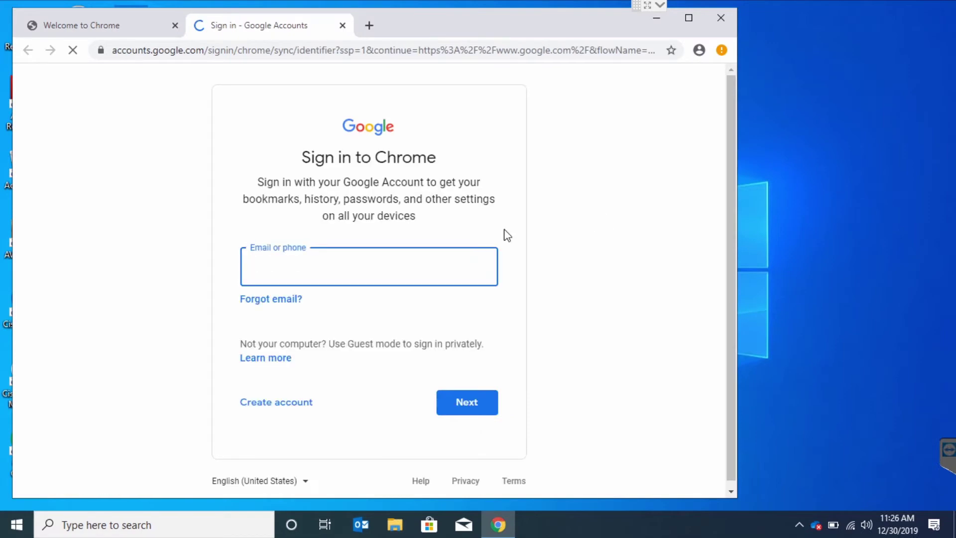
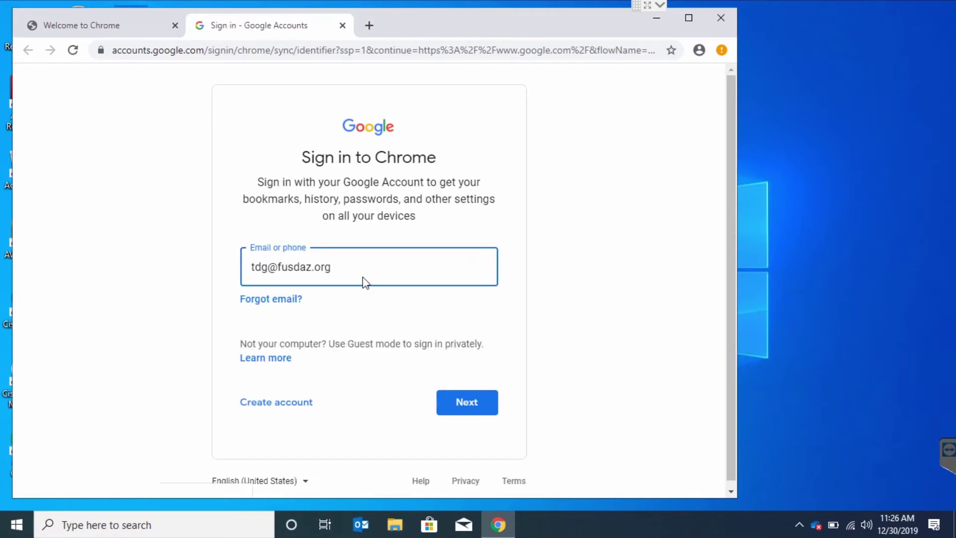
key(Return)
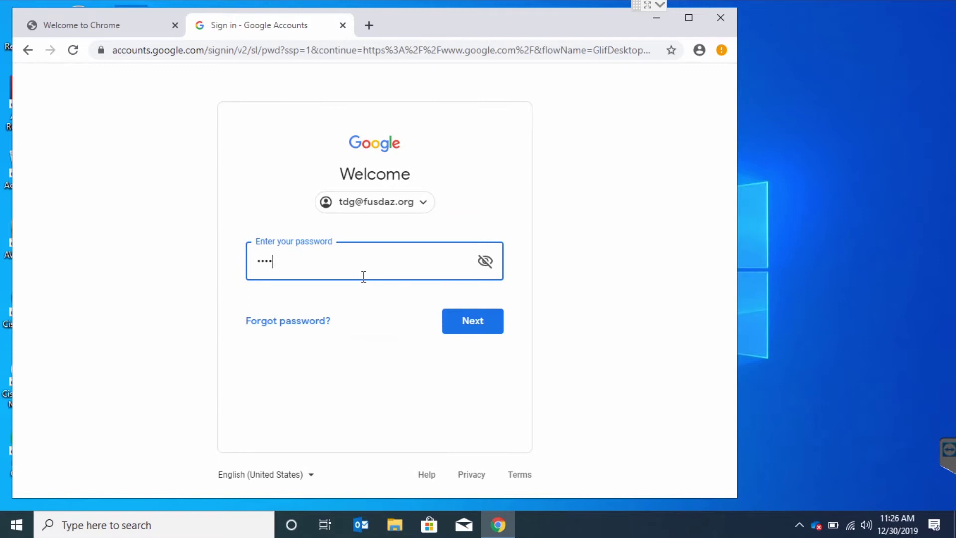
key(Return)
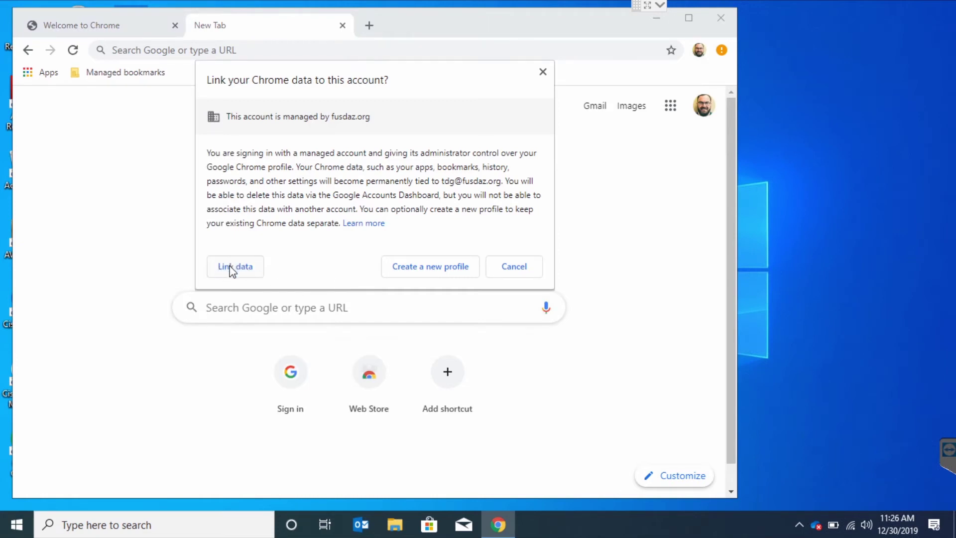
- Link browser data to the managed account, confirm turning on sync, and close Chrome
click(231, 269)
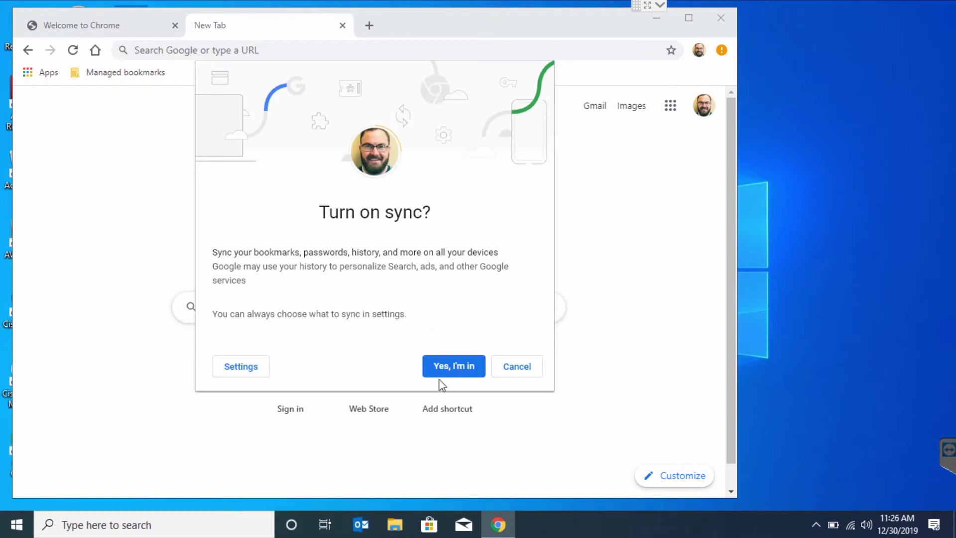
click(452, 369)
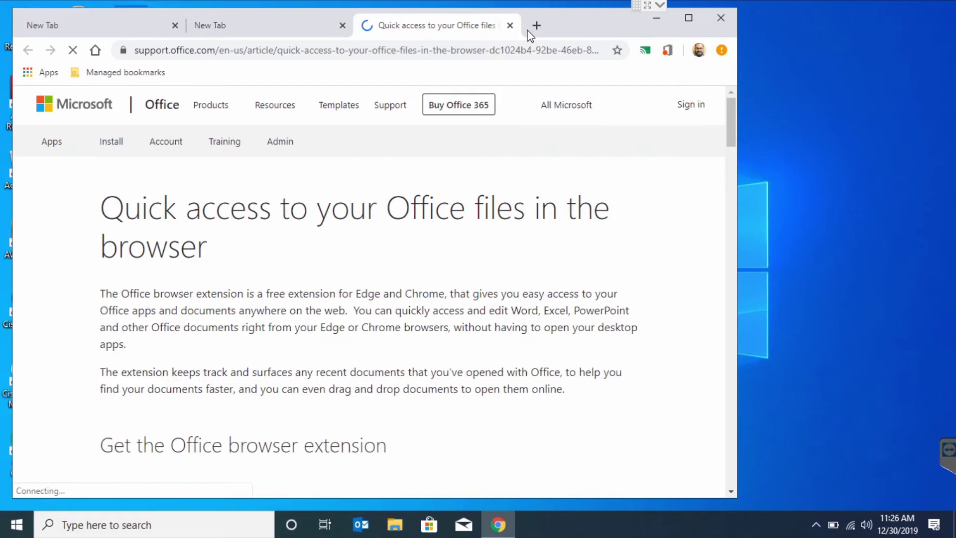
click(720, 20)
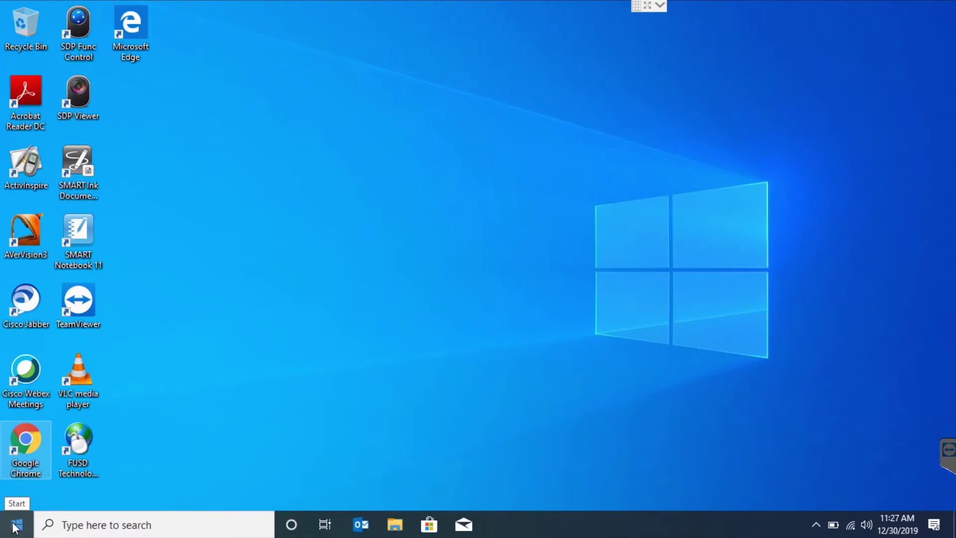
- Open Default apps settings and set Outlook as the default email app
click(15, 527)
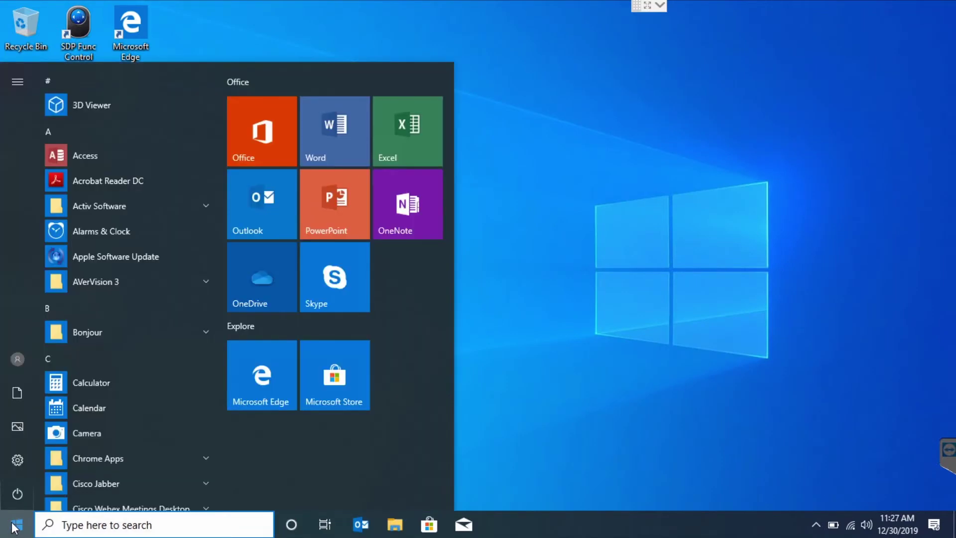
click(74, 524)
text(defau)
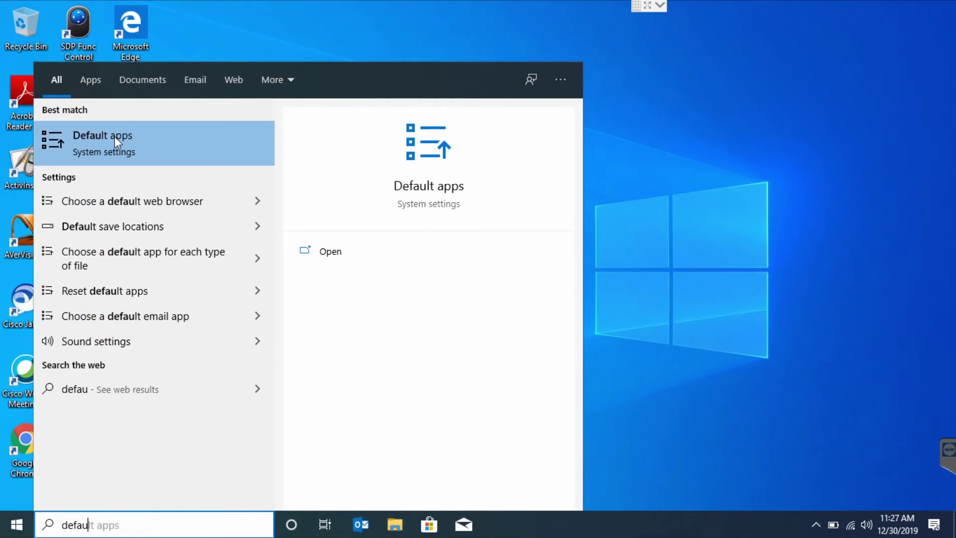
click(115, 137)
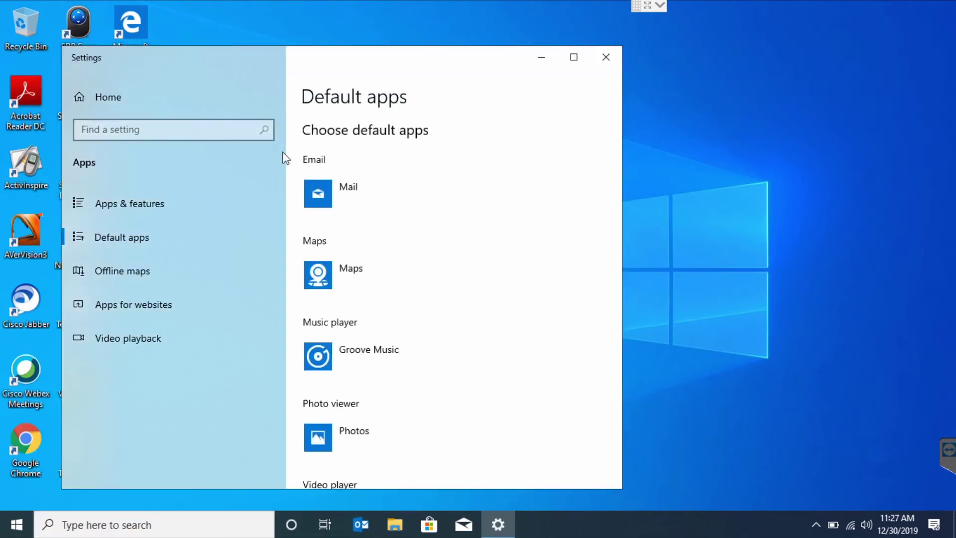
click(322, 196)
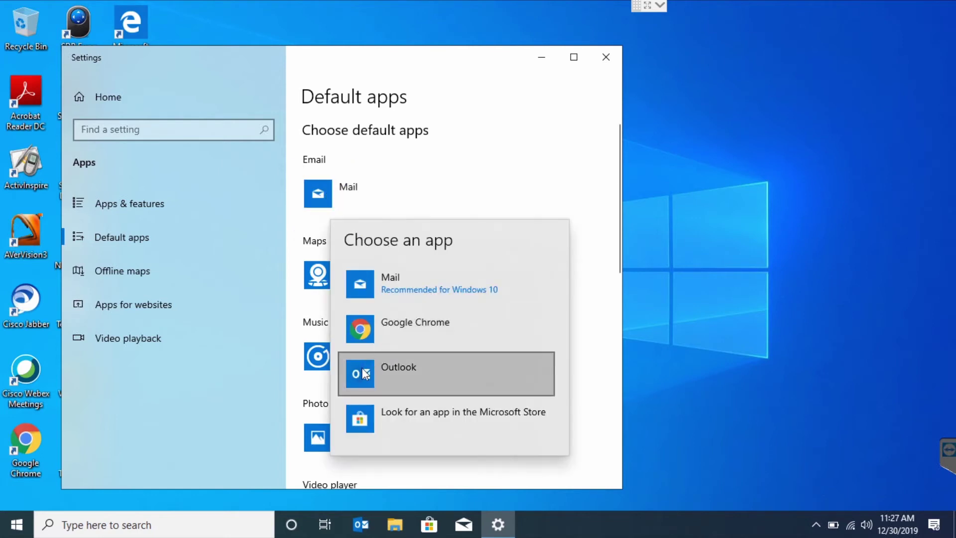
click(366, 374)
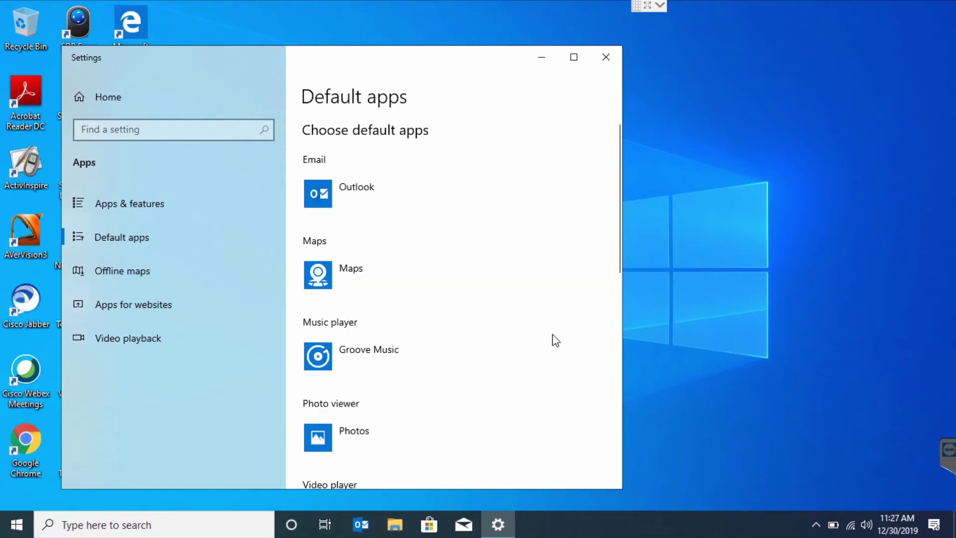
- Set Google Chrome as the default web browser
scroll(555, 341, down, 5)
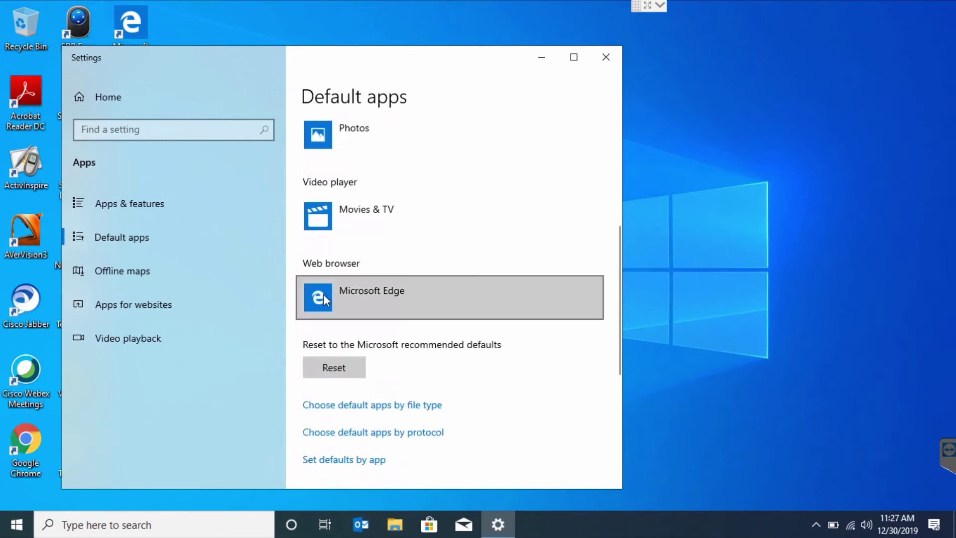
click(324, 293)
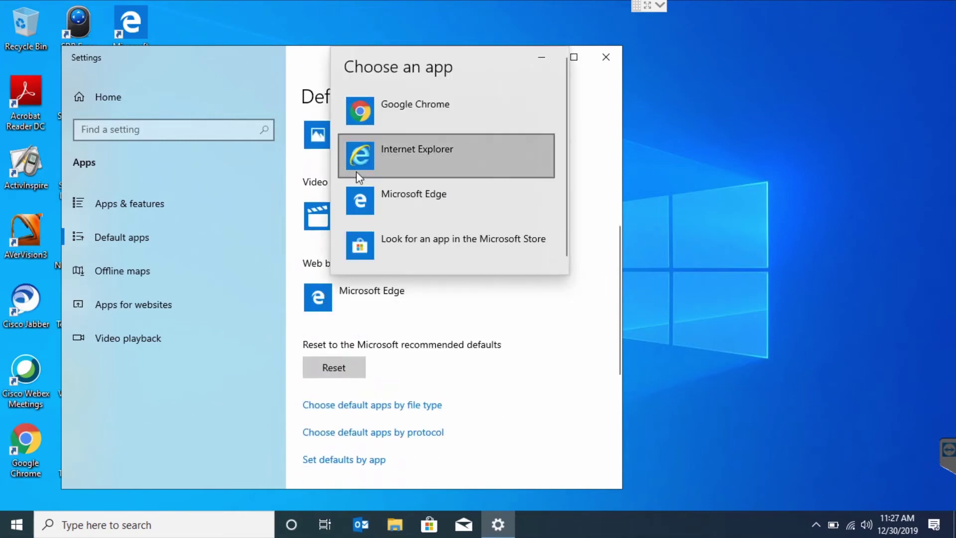
click(361, 106)
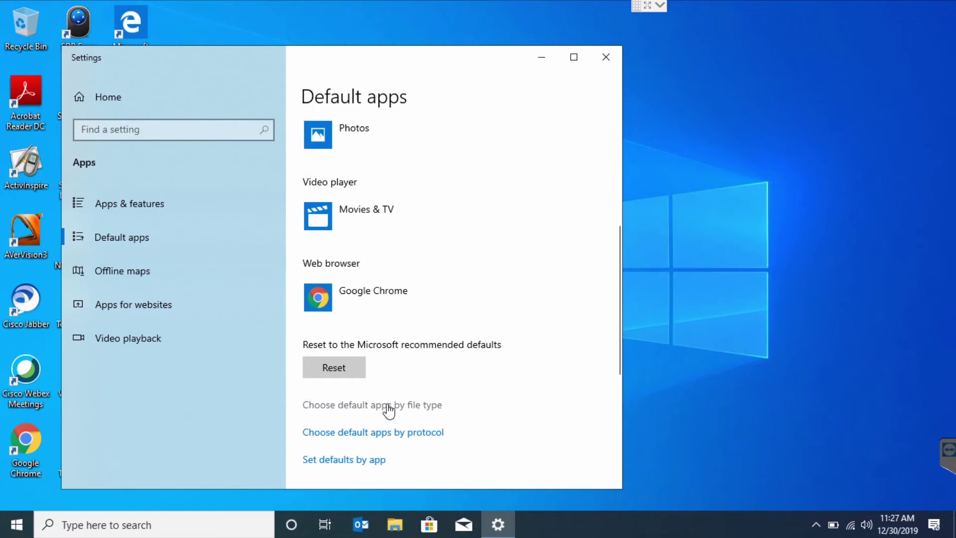
- Under defaults by file type, switch .pdf from Microsoft Edge to Adobe Acrobat Reader DC
click(366, 406)
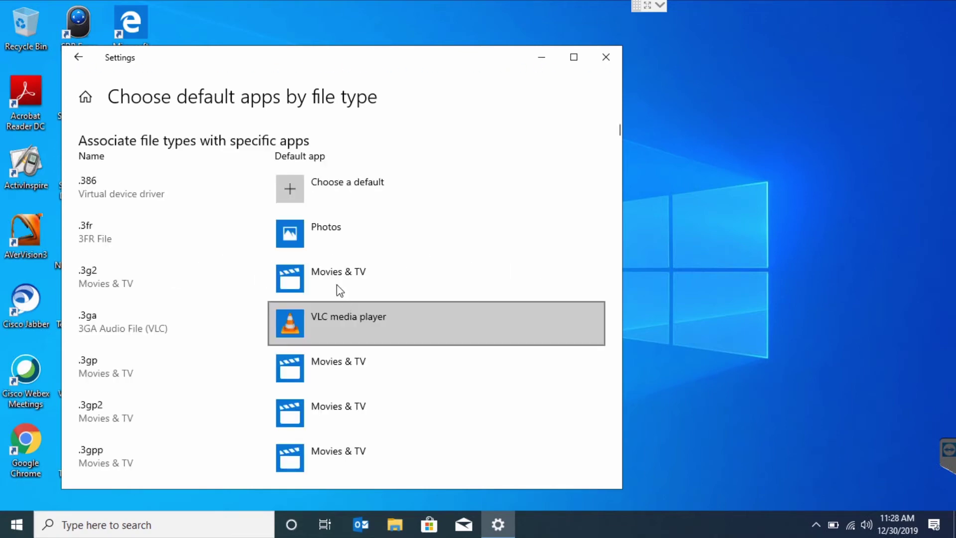
scroll(314, 312, down, 3)
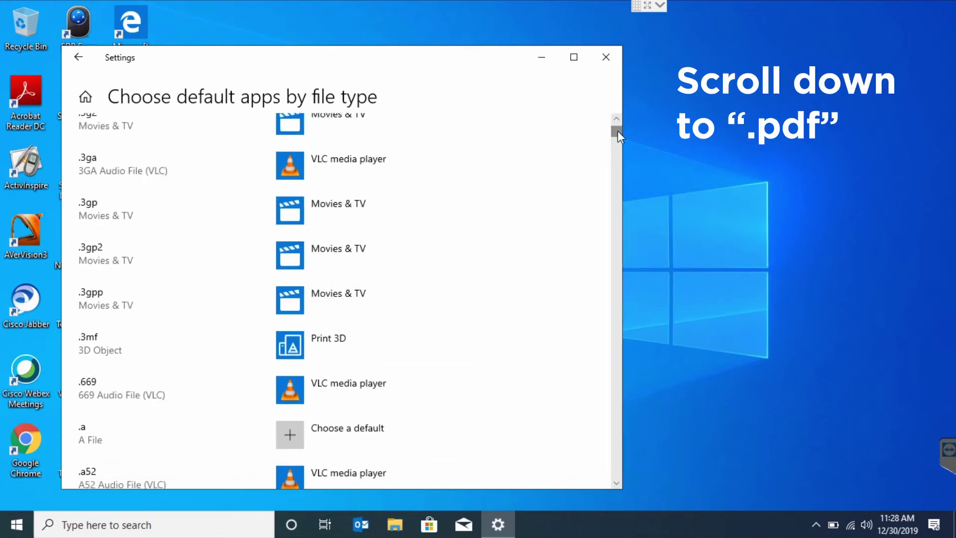
drag(618, 131, 607, 335)
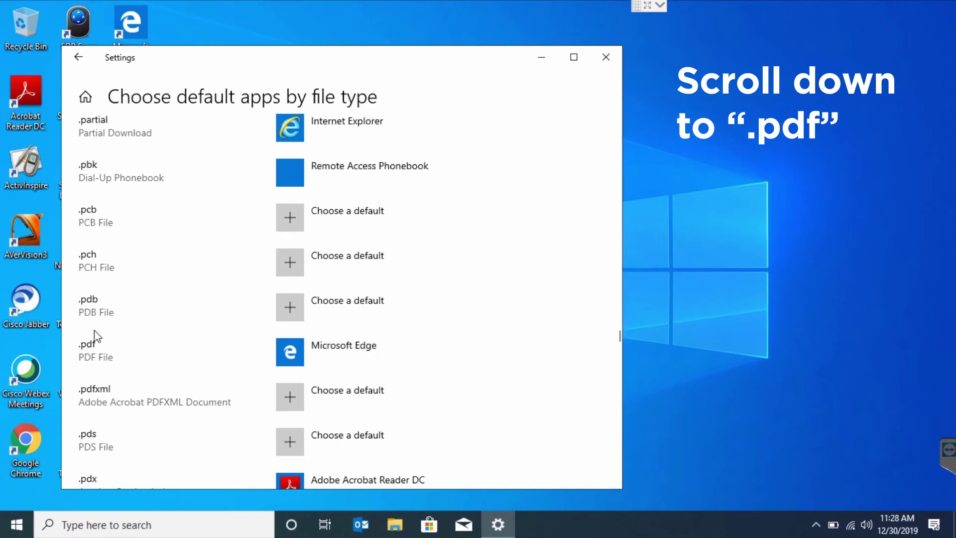
click(327, 367)
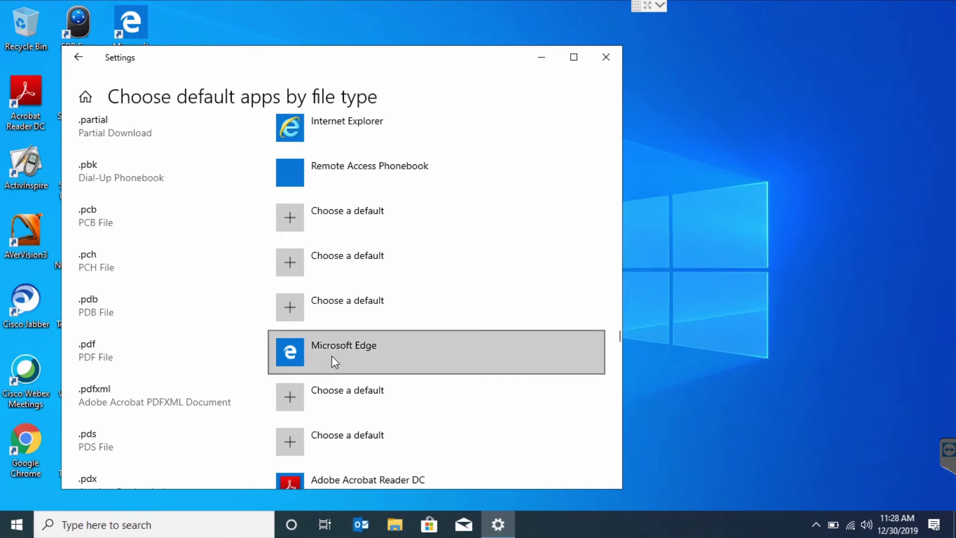
click(332, 355)
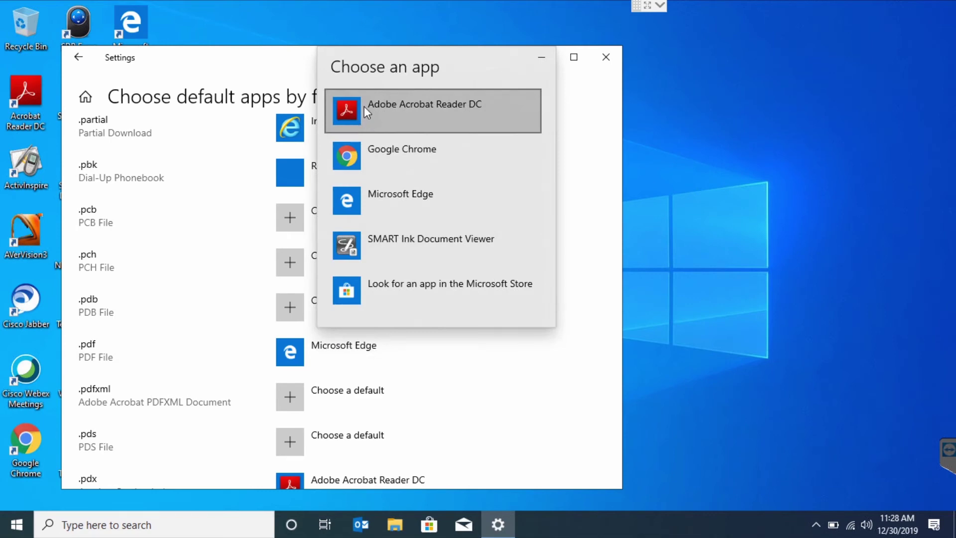
click(363, 106)
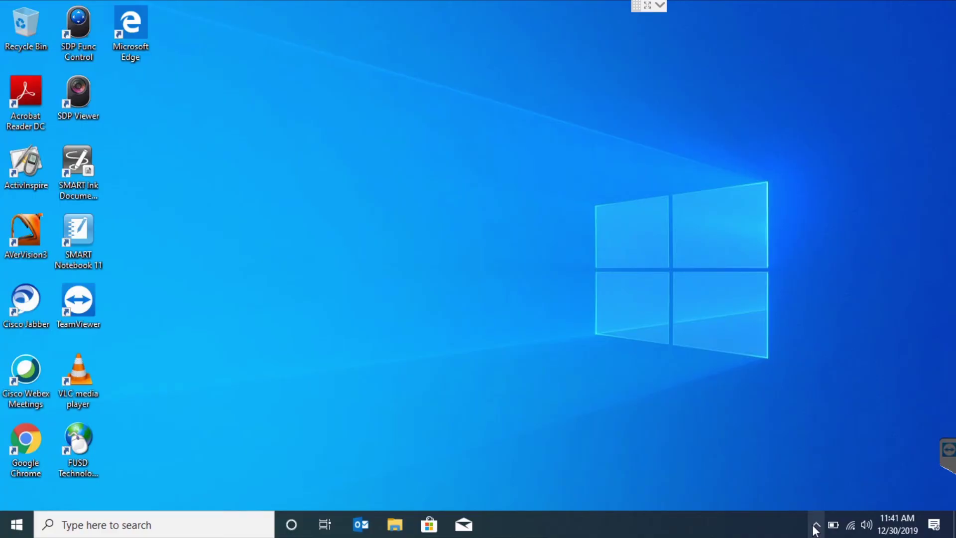
- Finish OneDrive setup from the tray panel, keeping Sync all files and folders checked
click(816, 525)
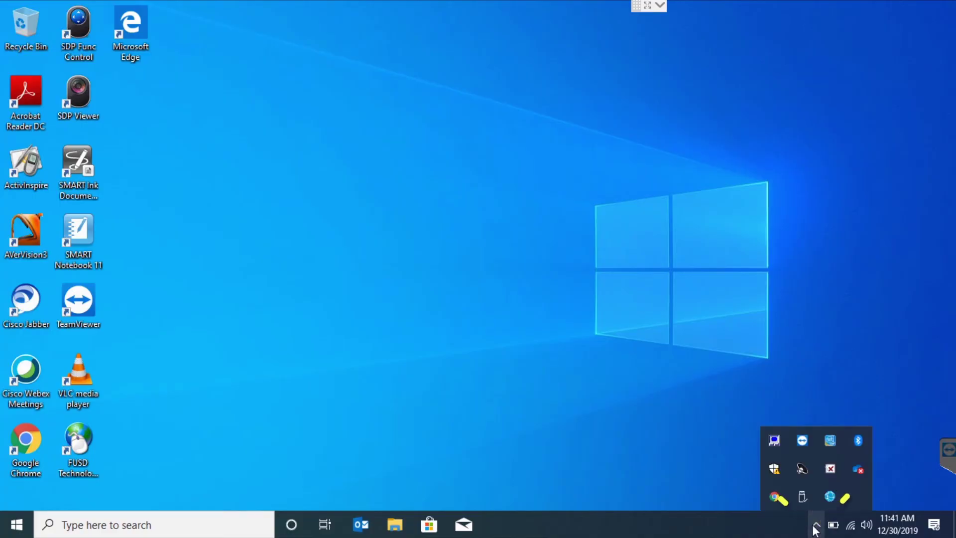
click(856, 468)
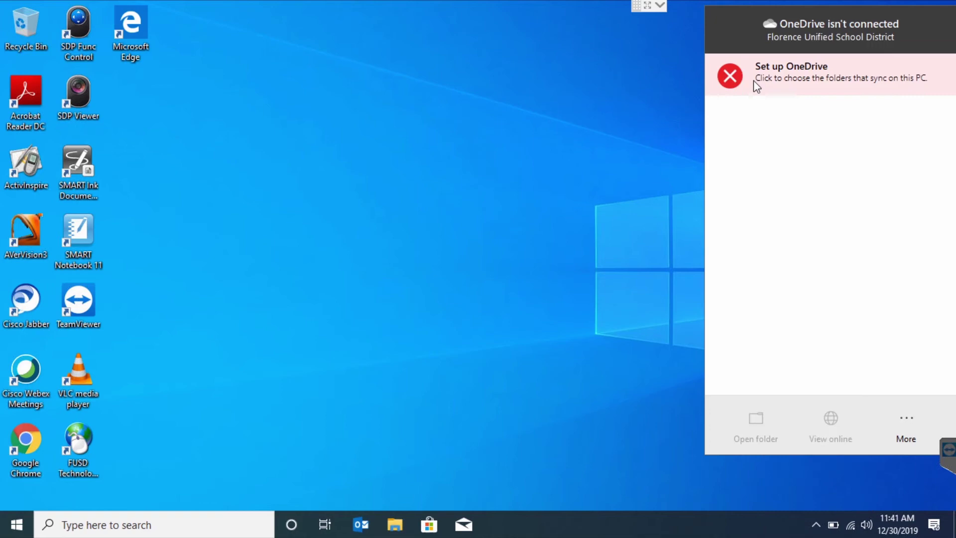
click(771, 75)
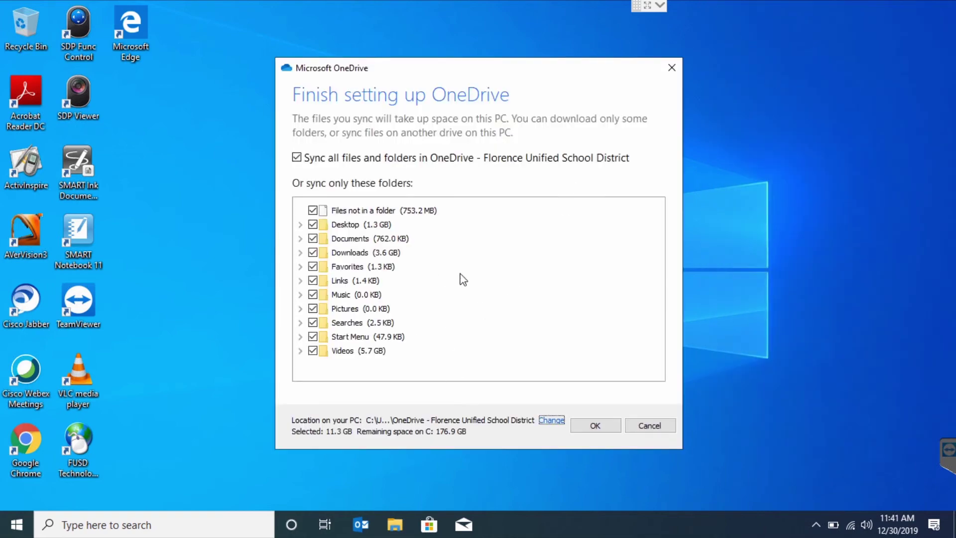
click(591, 426)
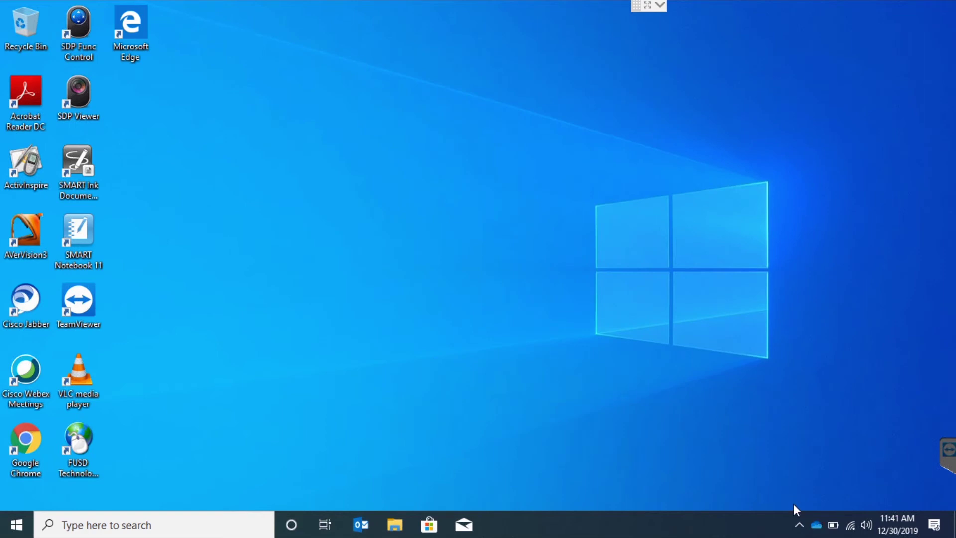
mouse_move(817, 532)
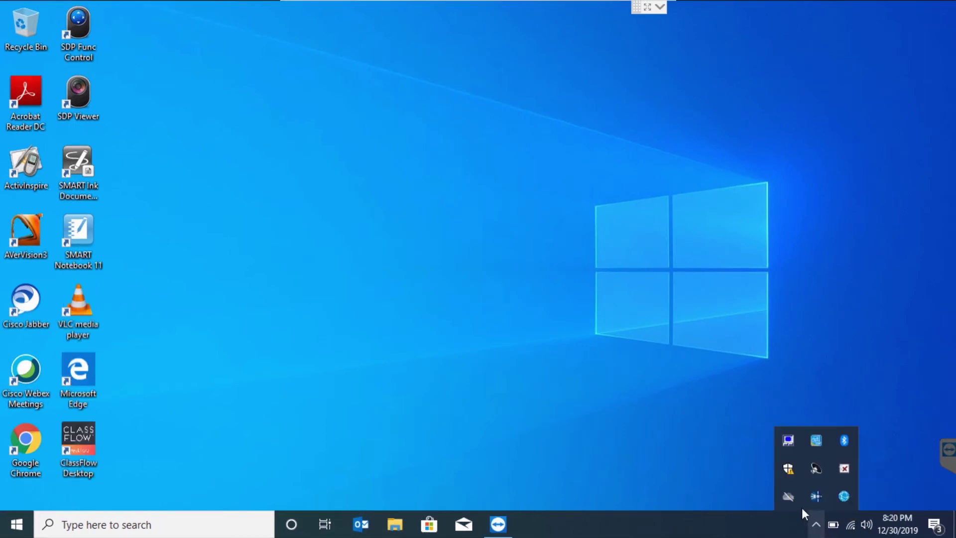
- Sign in to OneDrive from the tray panel with the school work e-mail
click(788, 496)
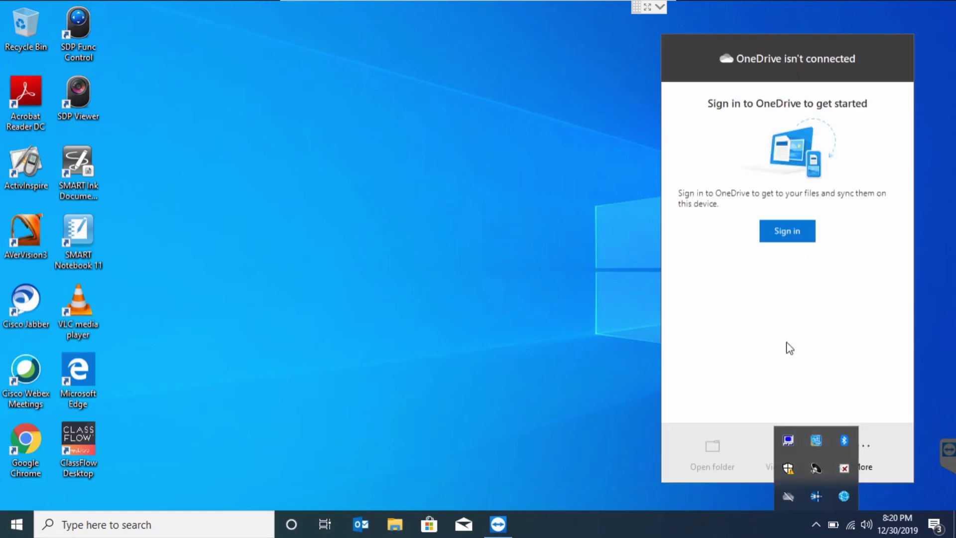
click(787, 232)
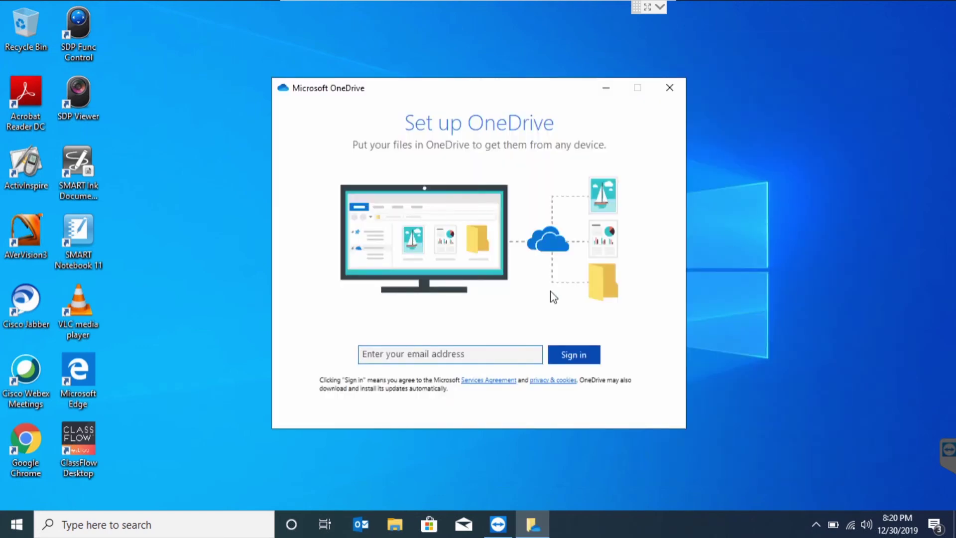
click(567, 360)
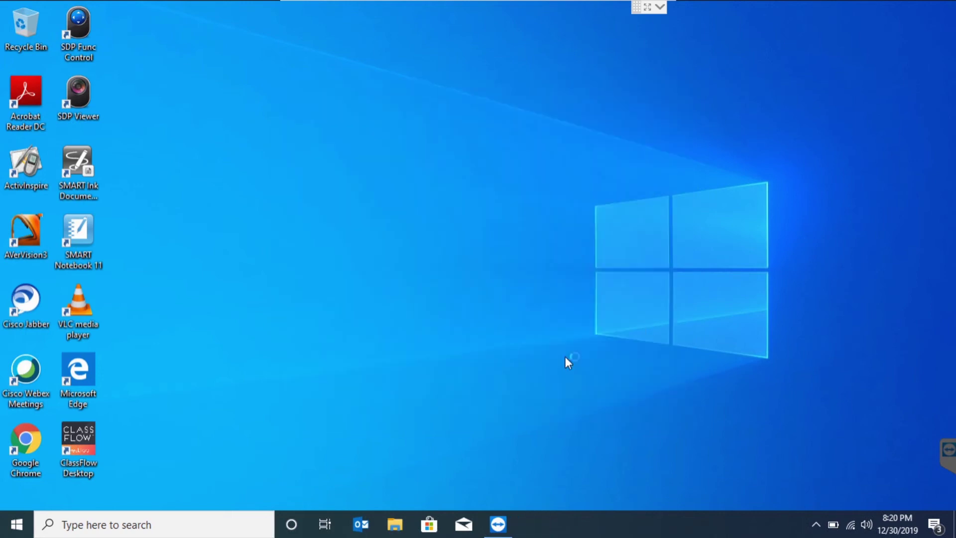
- In OneDrive Settings, uncheck 'Save space and download files as you use them' and confirm
right_click(815, 525)
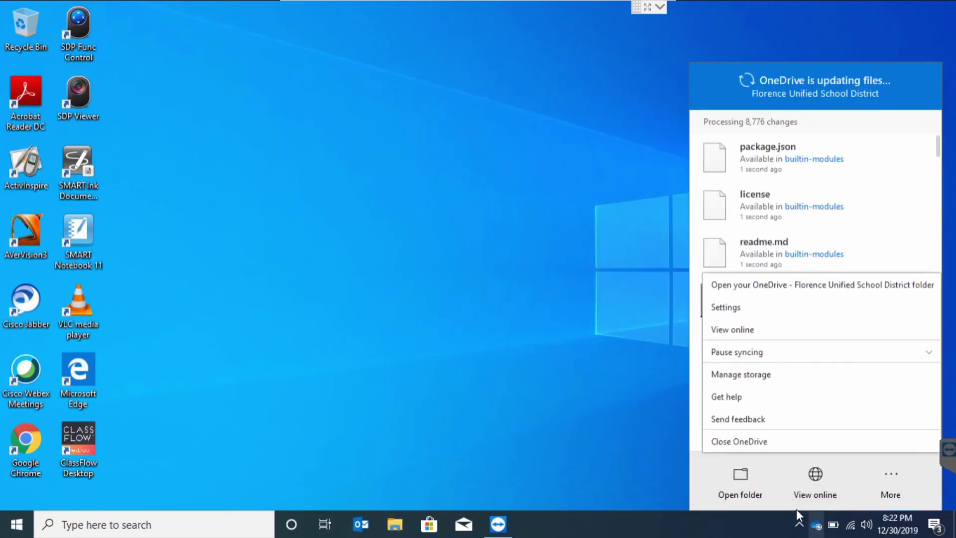
click(734, 309)
click(354, 105)
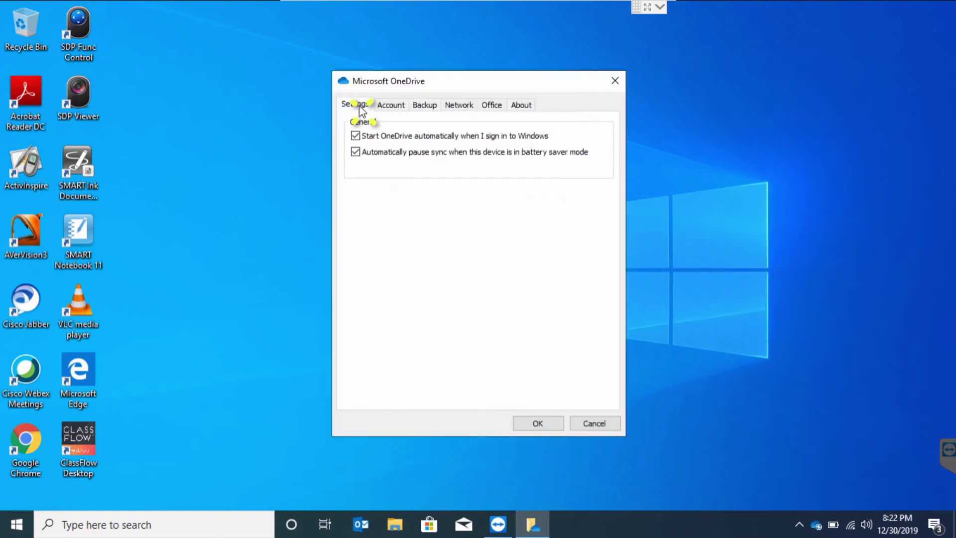
click(355, 242)
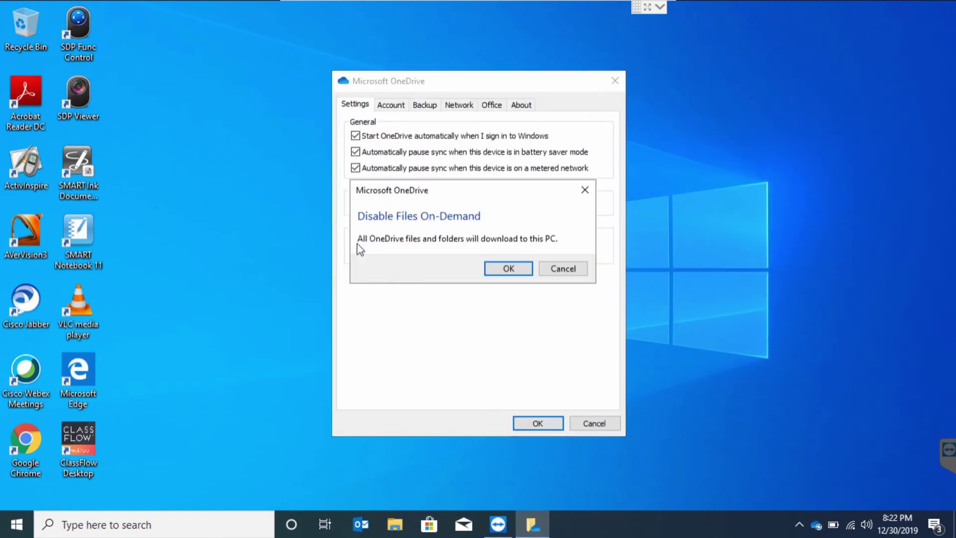
click(515, 268)
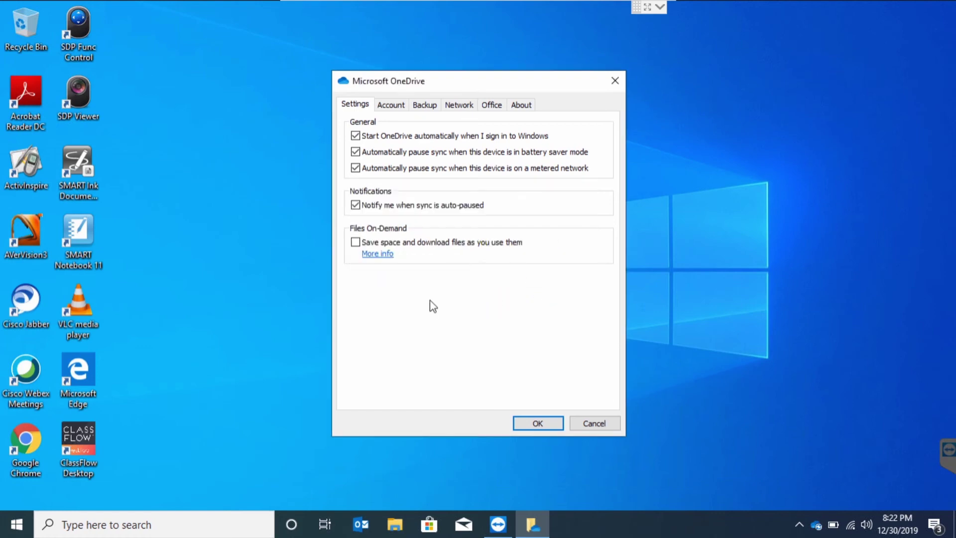
click(538, 422)
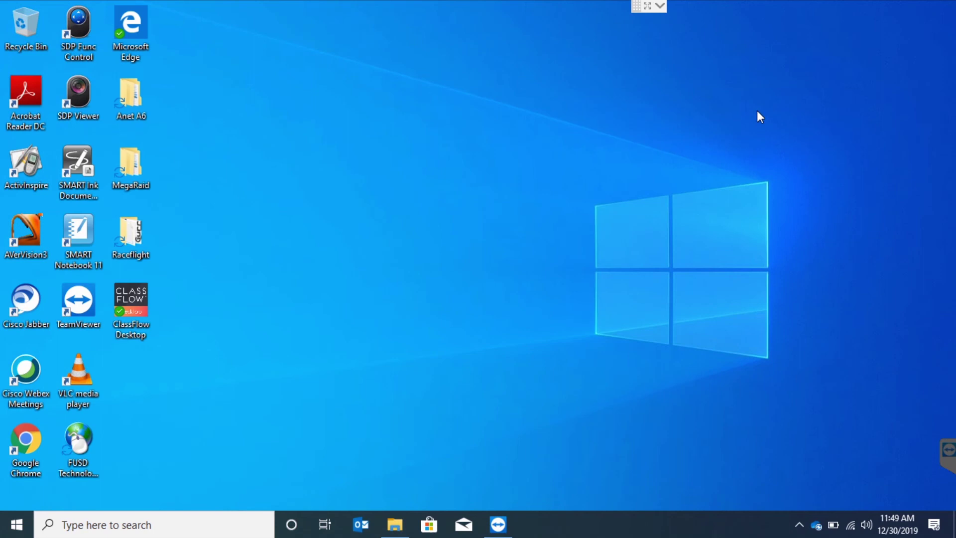
click(800, 526)
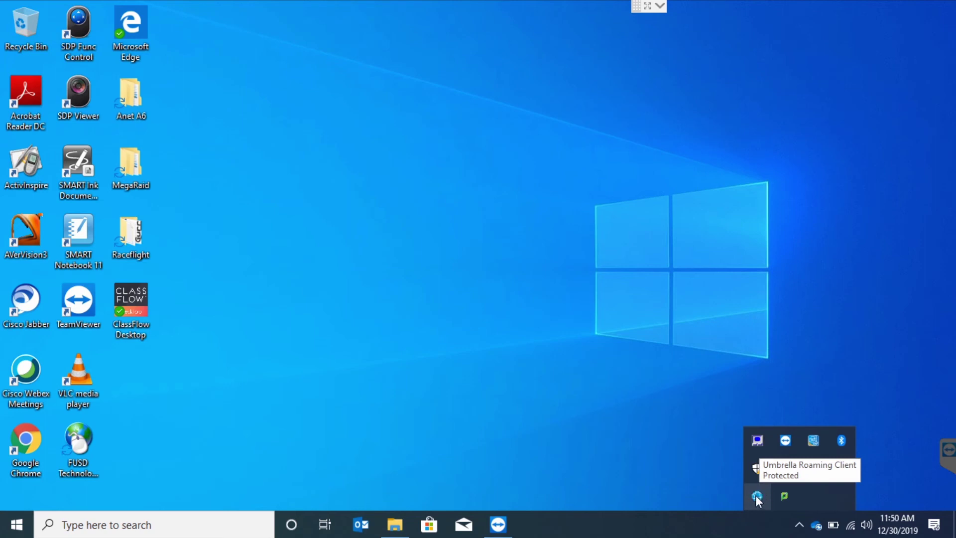
click(697, 478)
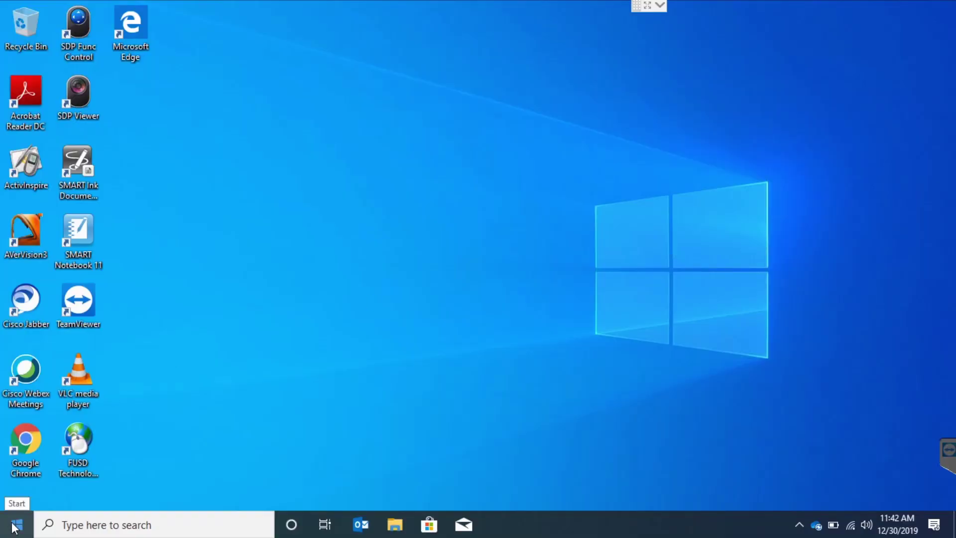
- Run gpupdate /force from Start and answer y to log off
click(15, 525)
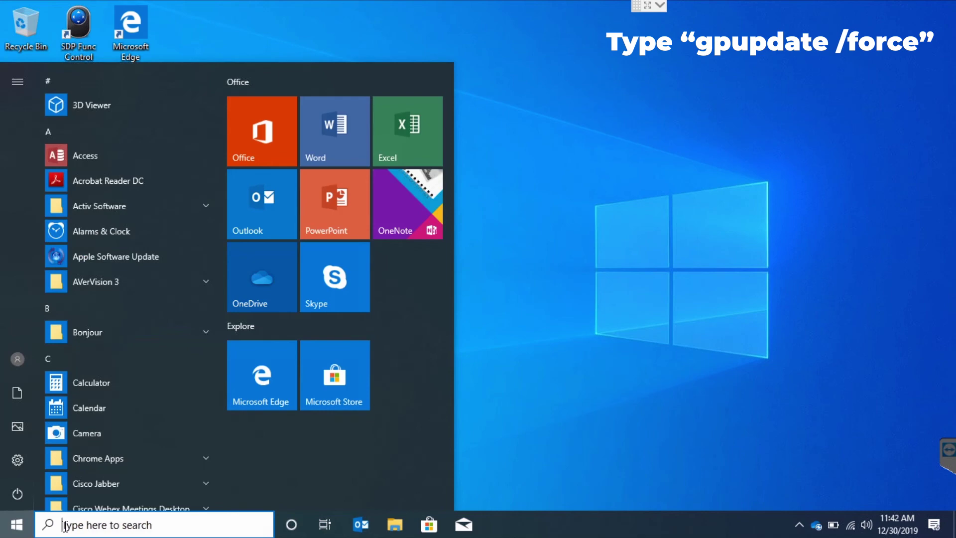
text(gpup)
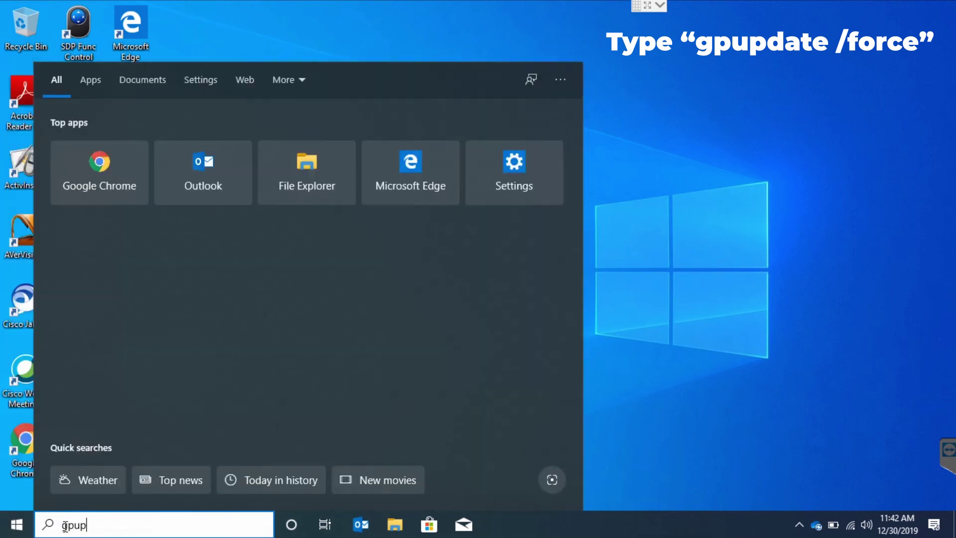
text(date /)
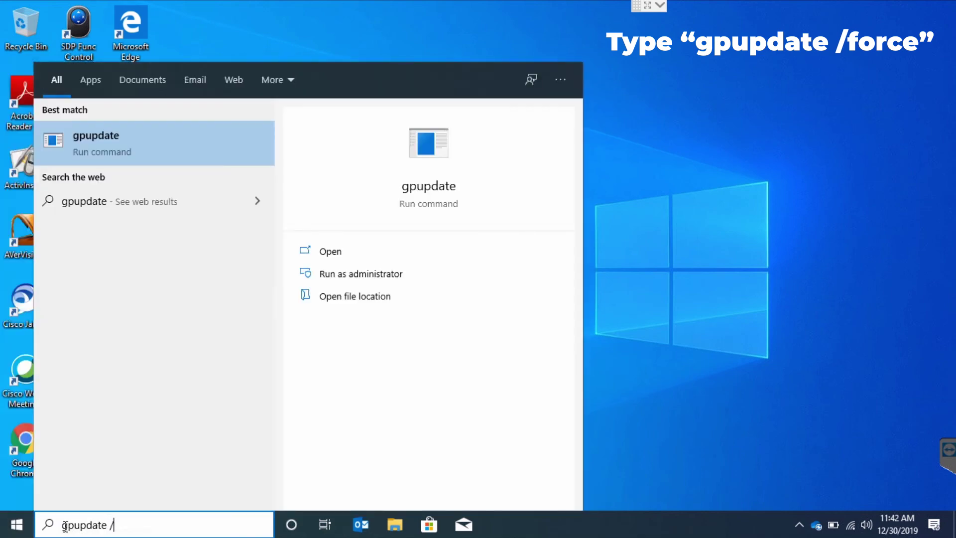
text(force)
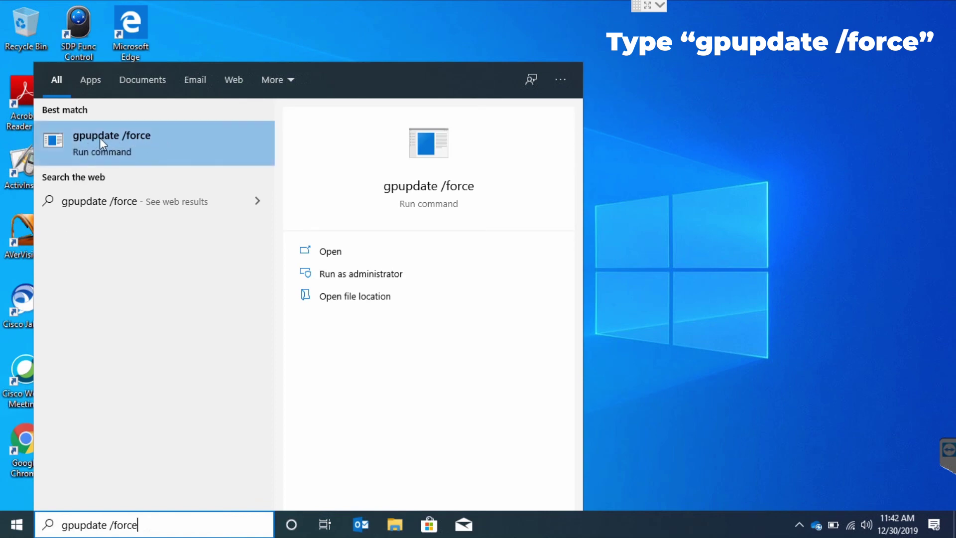
click(101, 142)
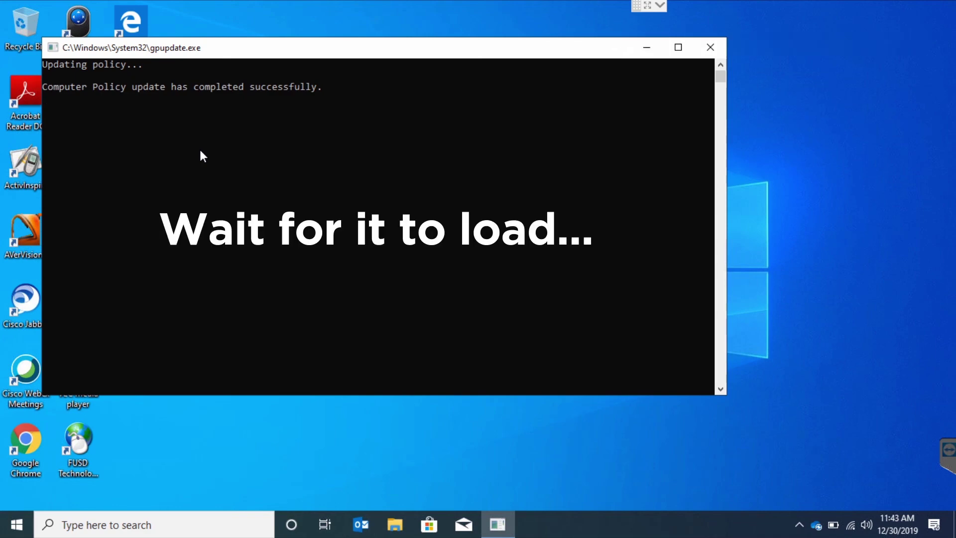
click(137, 258)
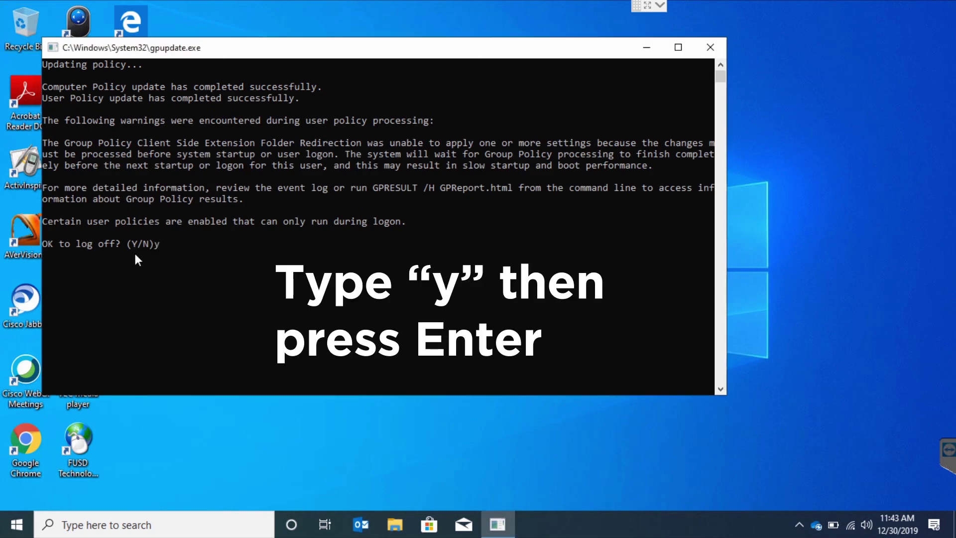
text(y)
key(Return)
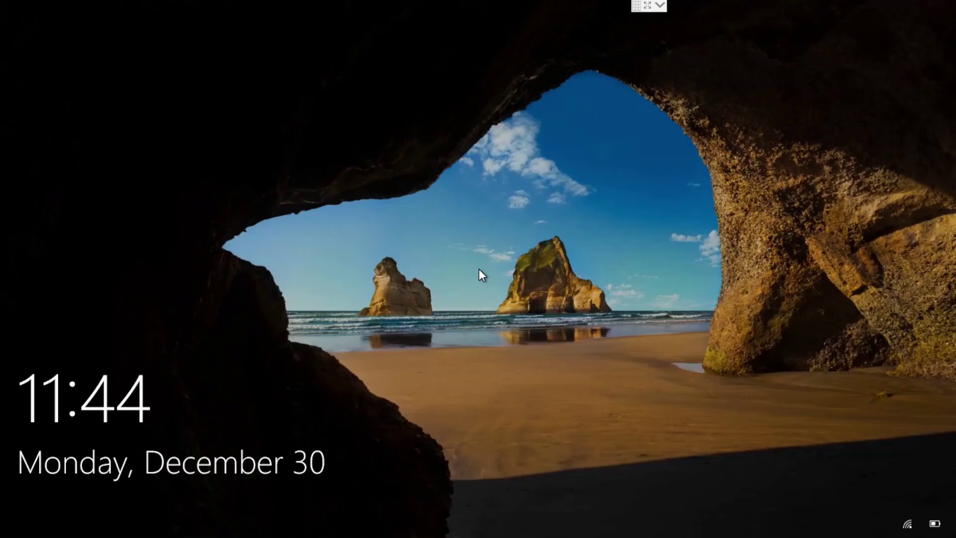
- Sign back in to Windows with the account password
click(479, 269)
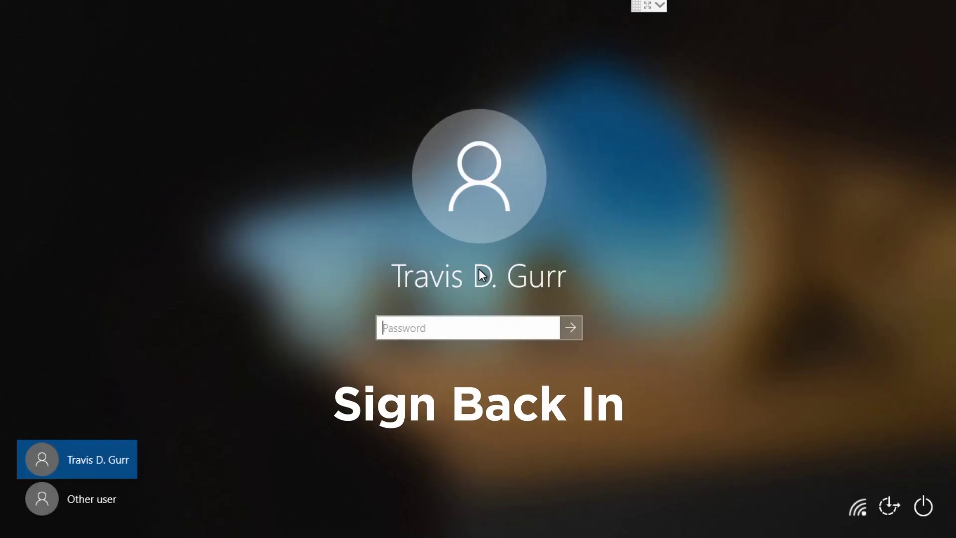
text(********)
key(Return)
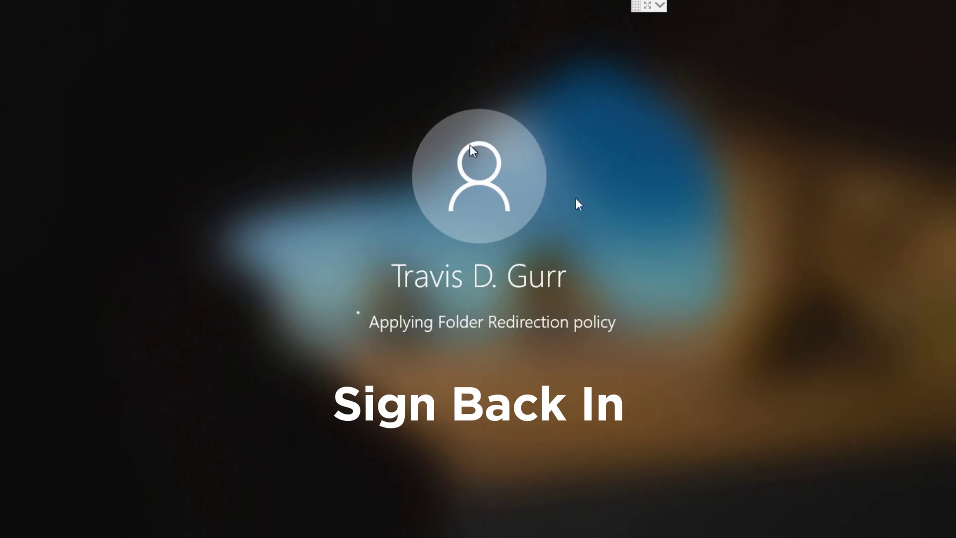